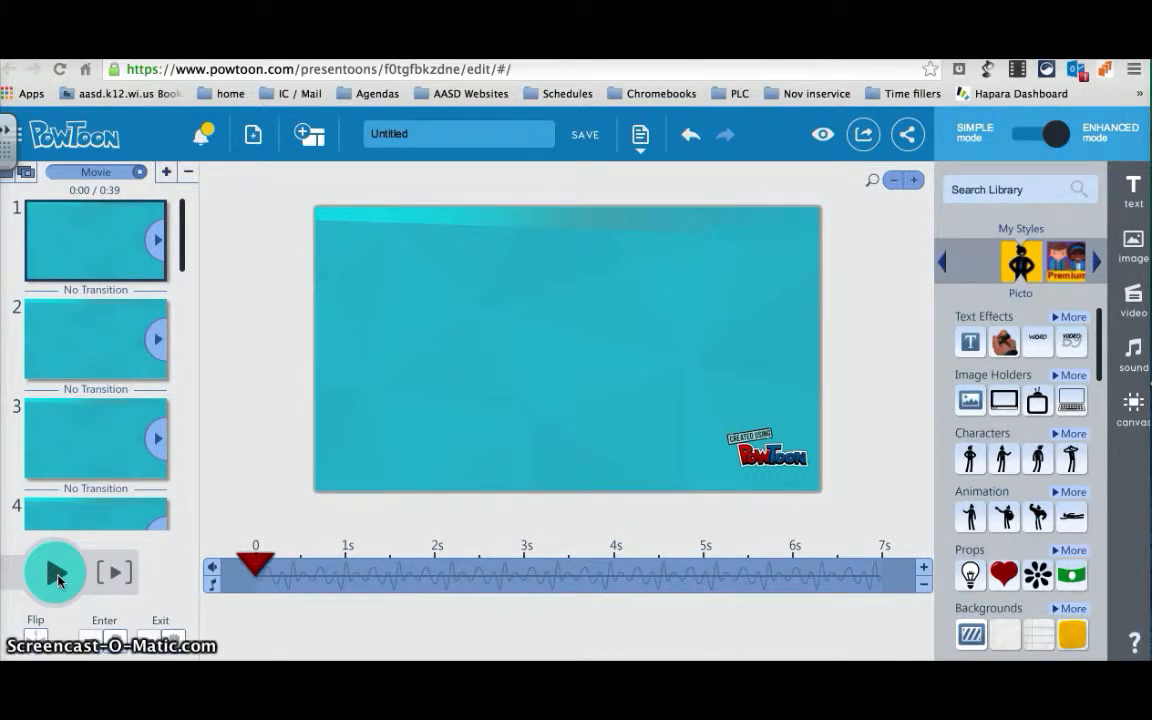
# - Play the first slide to a little past 2 s and add a text box reading "Wiconsinites" there
pyautogui.click(57, 578)
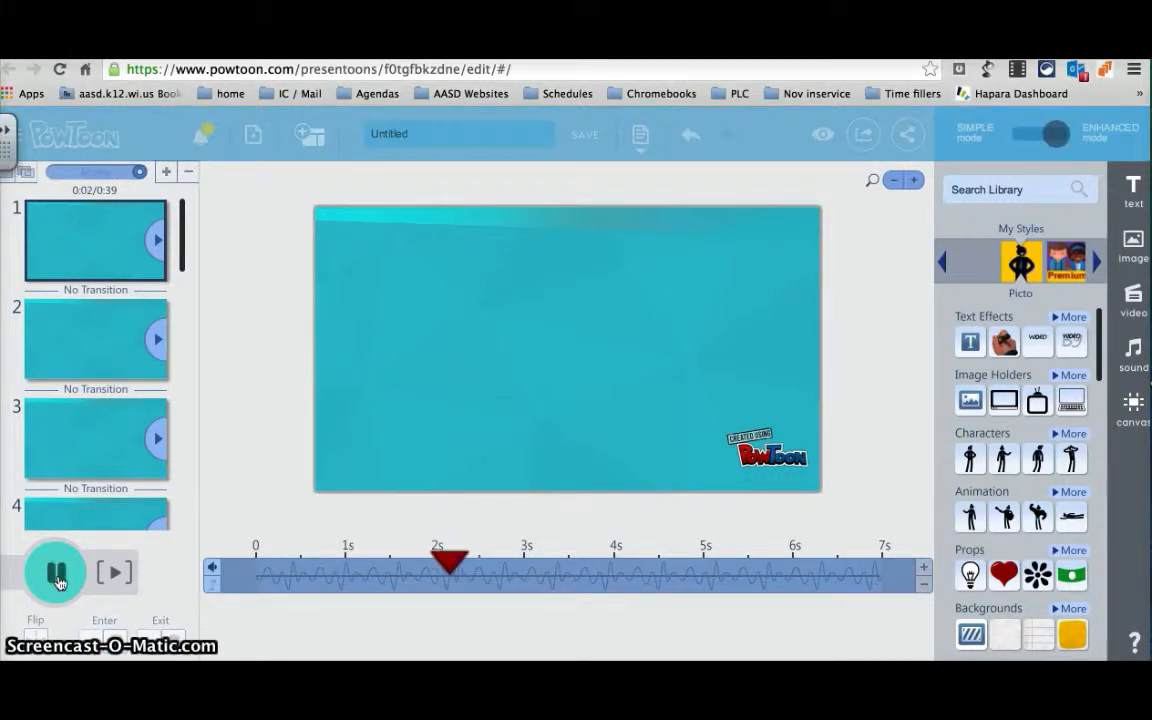
pyautogui.click(57, 578)
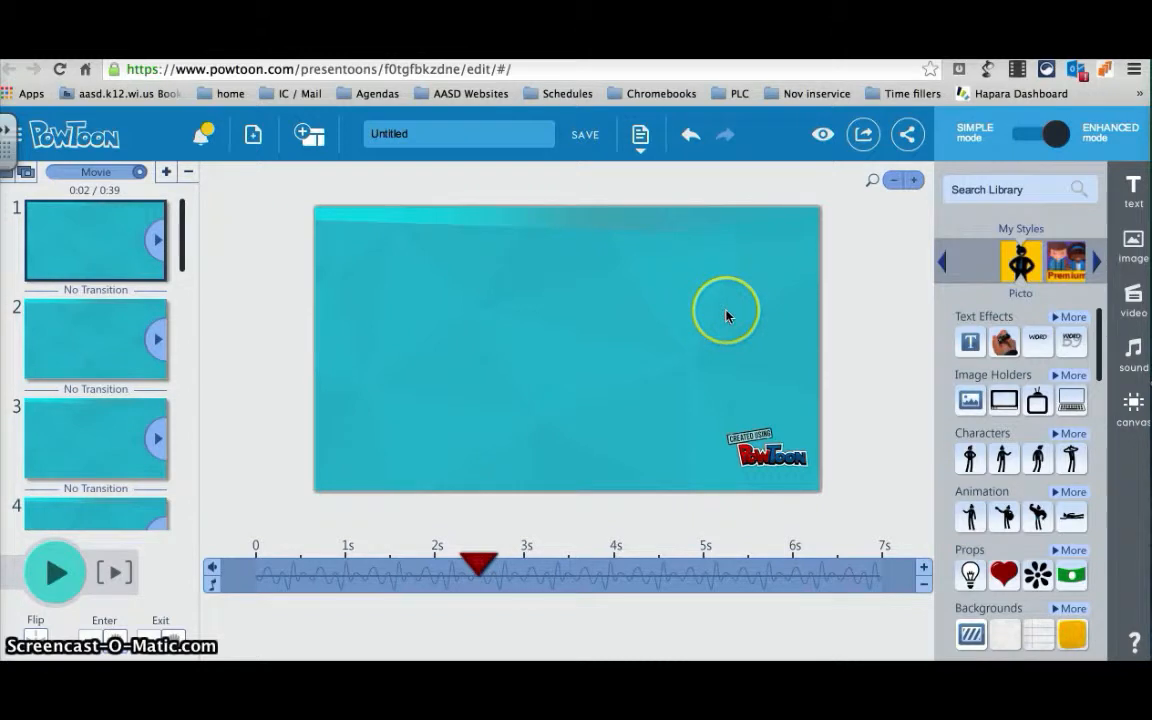
pyautogui.click(1138, 200)
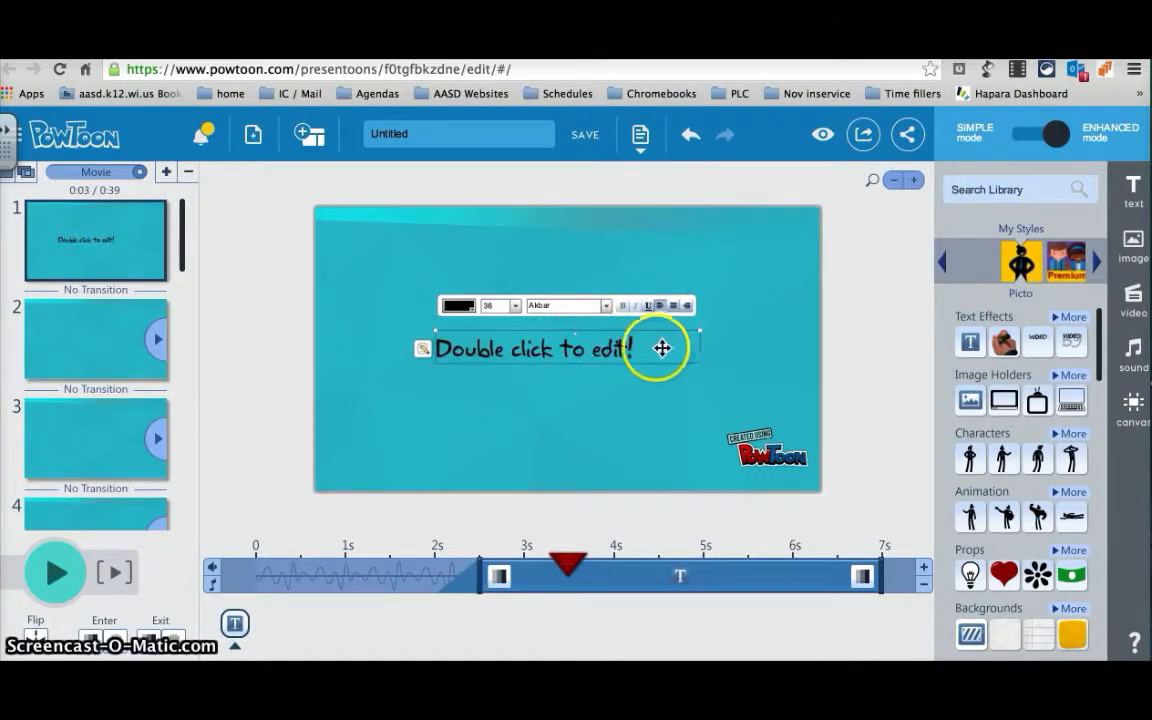
pyautogui.doubleClick(625, 347)
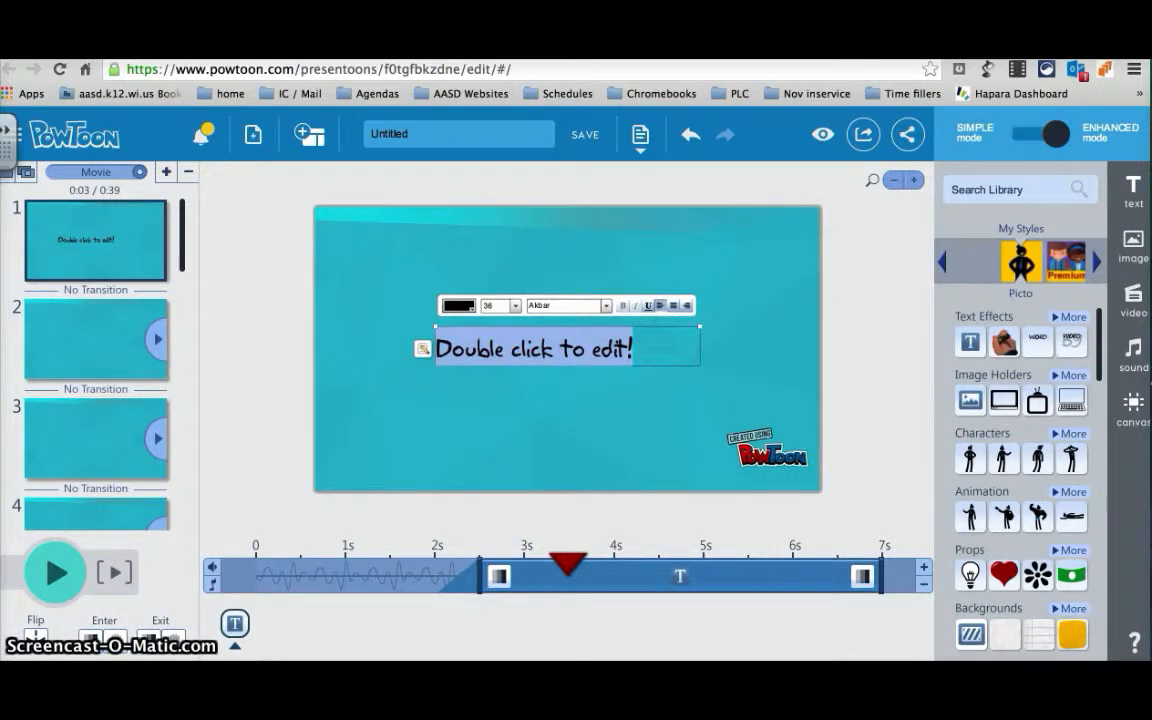
pyautogui.write('Wico')
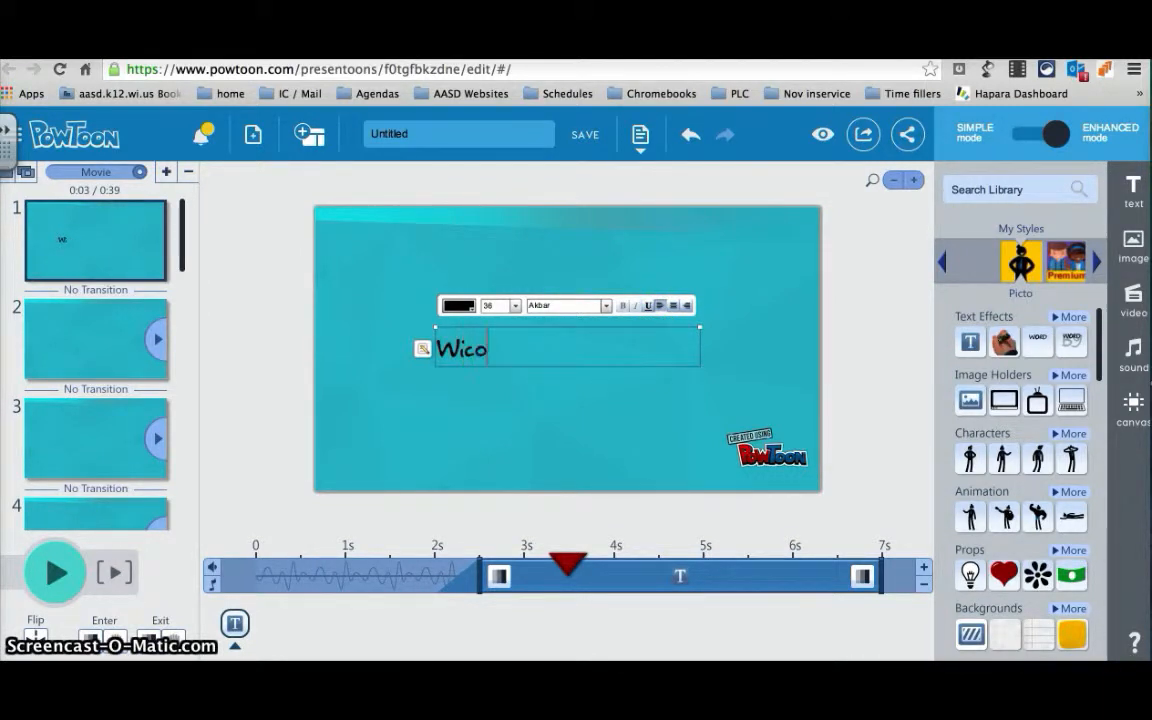
pyautogui.write('nsinites')
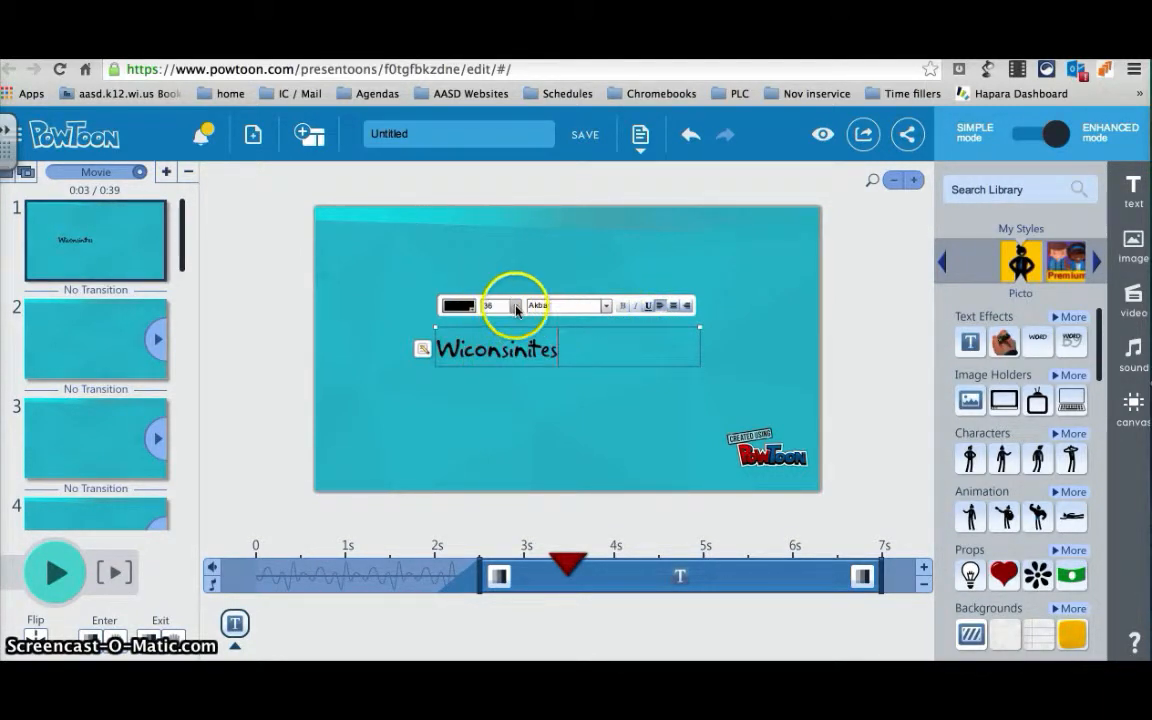
# - Format the Wiconsinites text in dark blue, centred in its box, with the Bebas Neue font
pyautogui.click(473, 311)
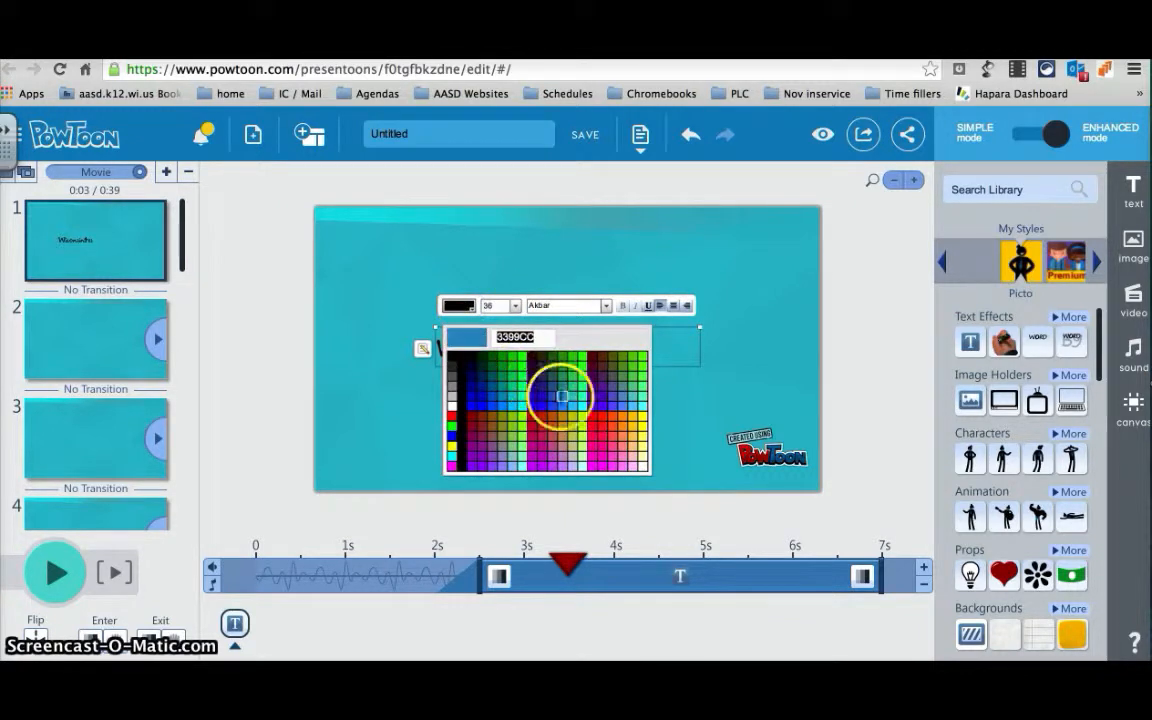
pyautogui.click(541, 396)
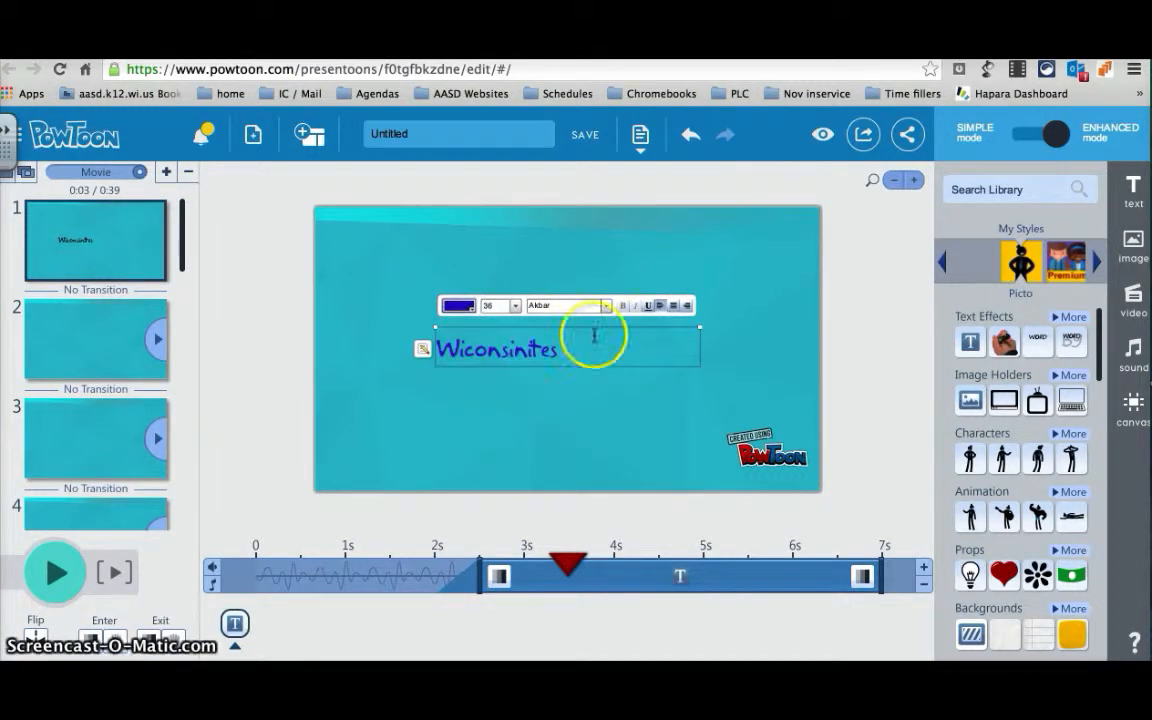
pyautogui.click(673, 309)
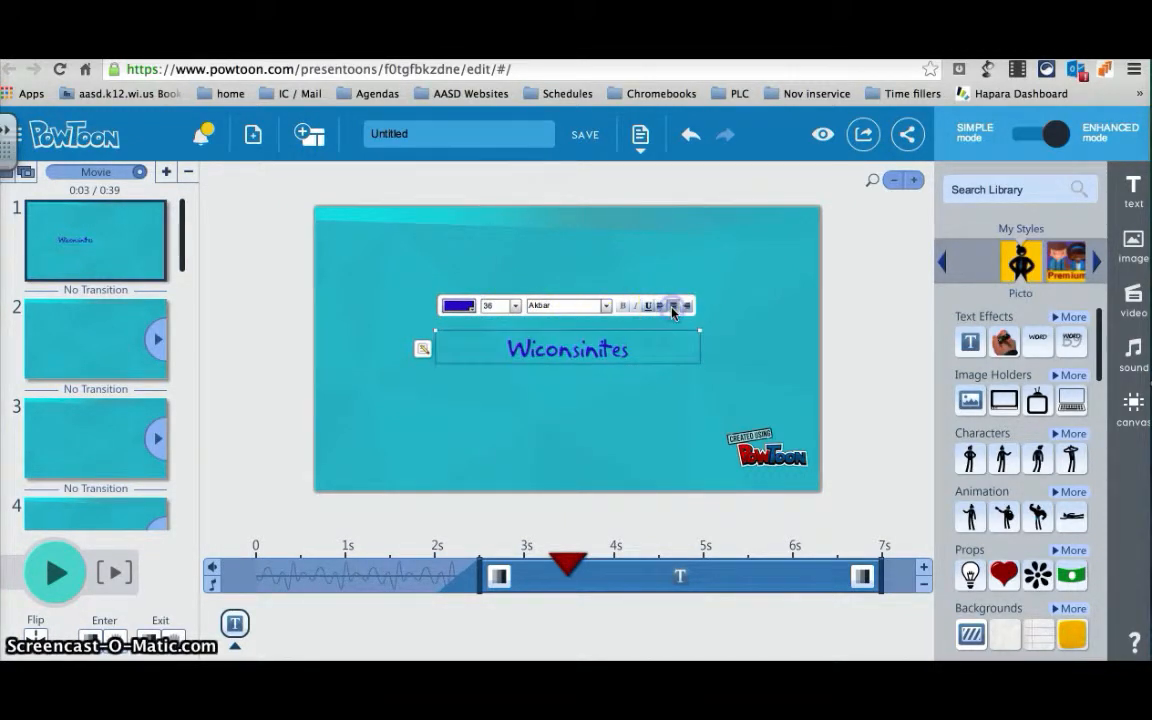
pyautogui.click(604, 310)
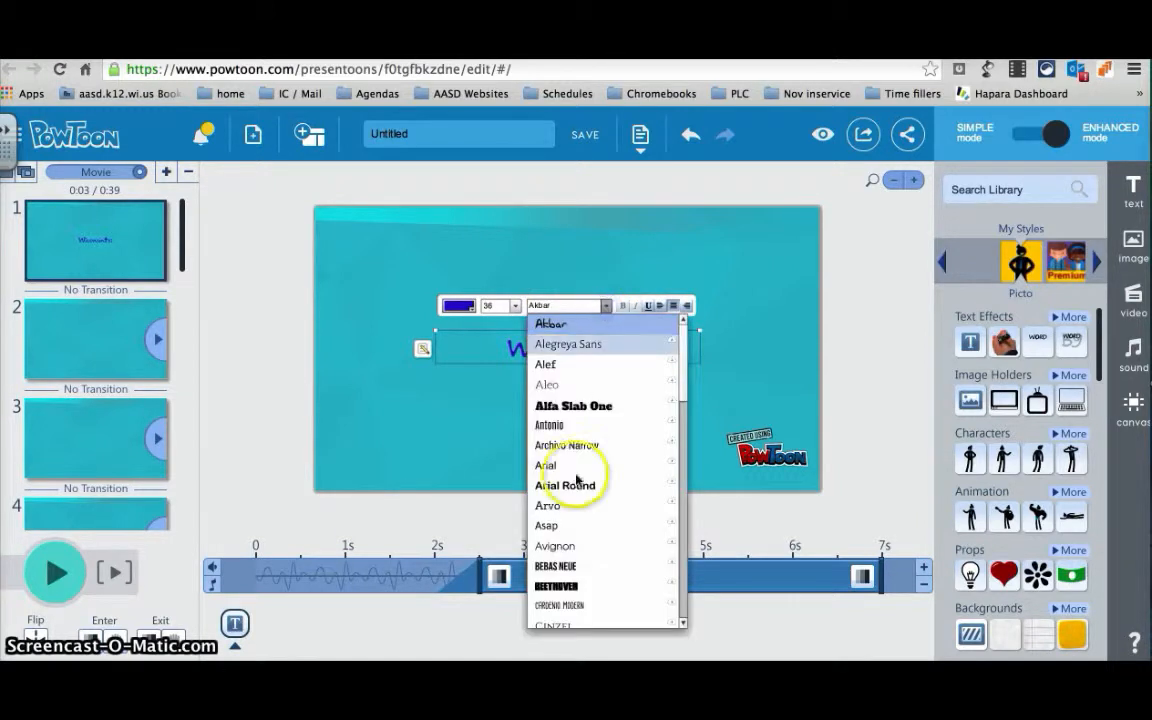
pyautogui.click(568, 565)
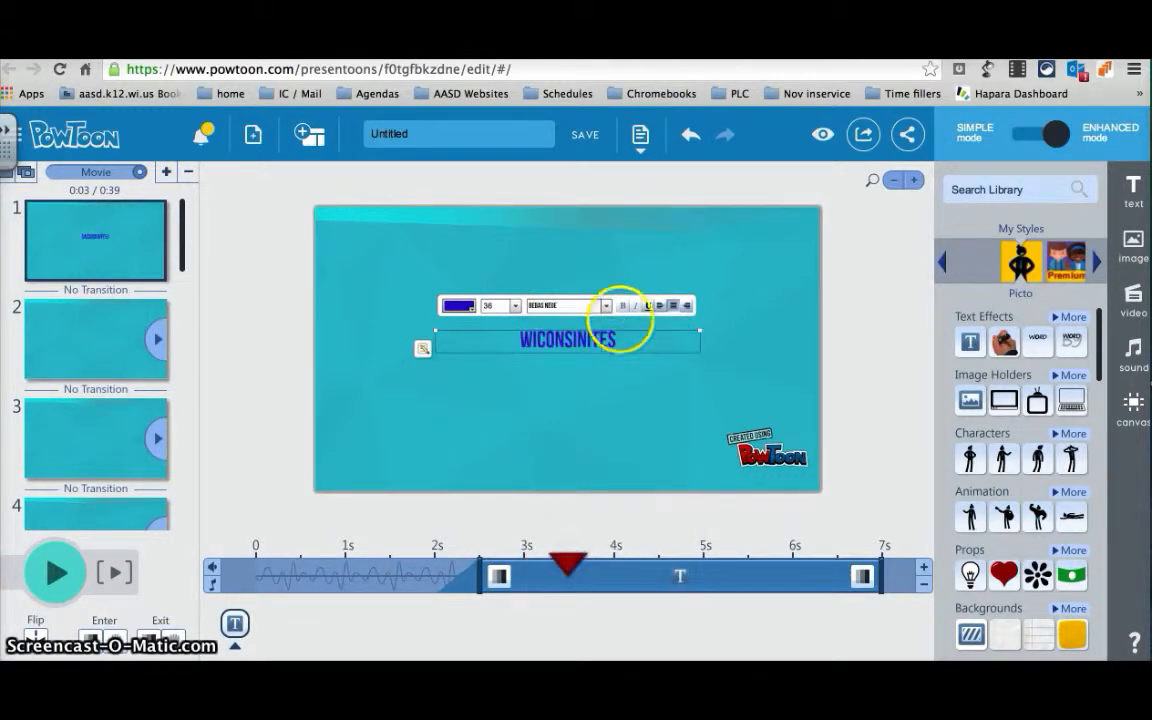
# - Rotate the Wiconsinites text counter-clockwise so it slants upward, and narrow its text box slightly
pyautogui.click(716, 345)
pyautogui.click(561, 332)
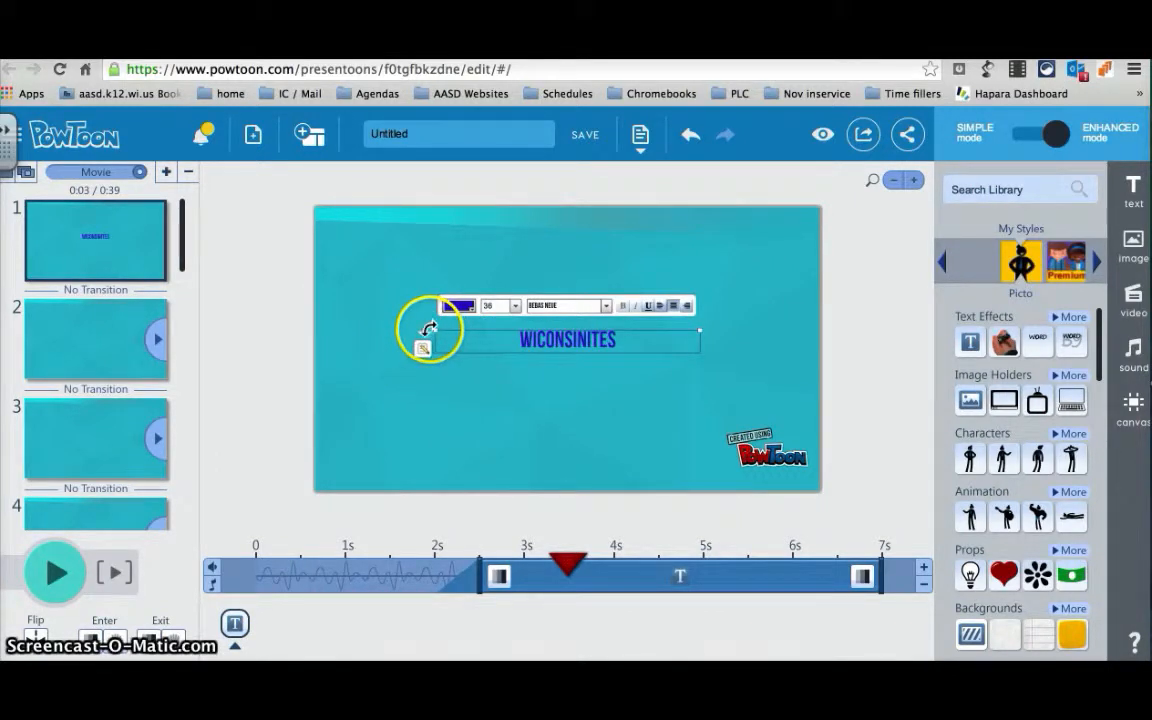
pyautogui.moveTo(430, 330); pyautogui.dragTo(440, 398)
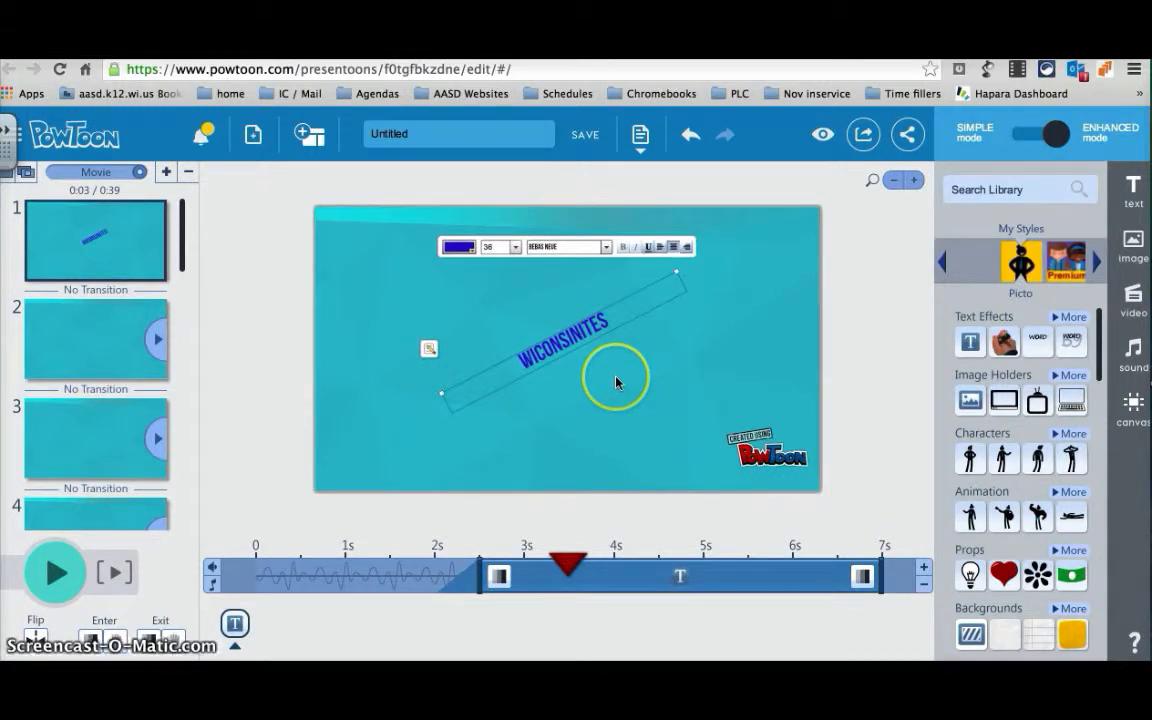
pyautogui.moveTo(440, 394); pyautogui.dragTo(510, 414)
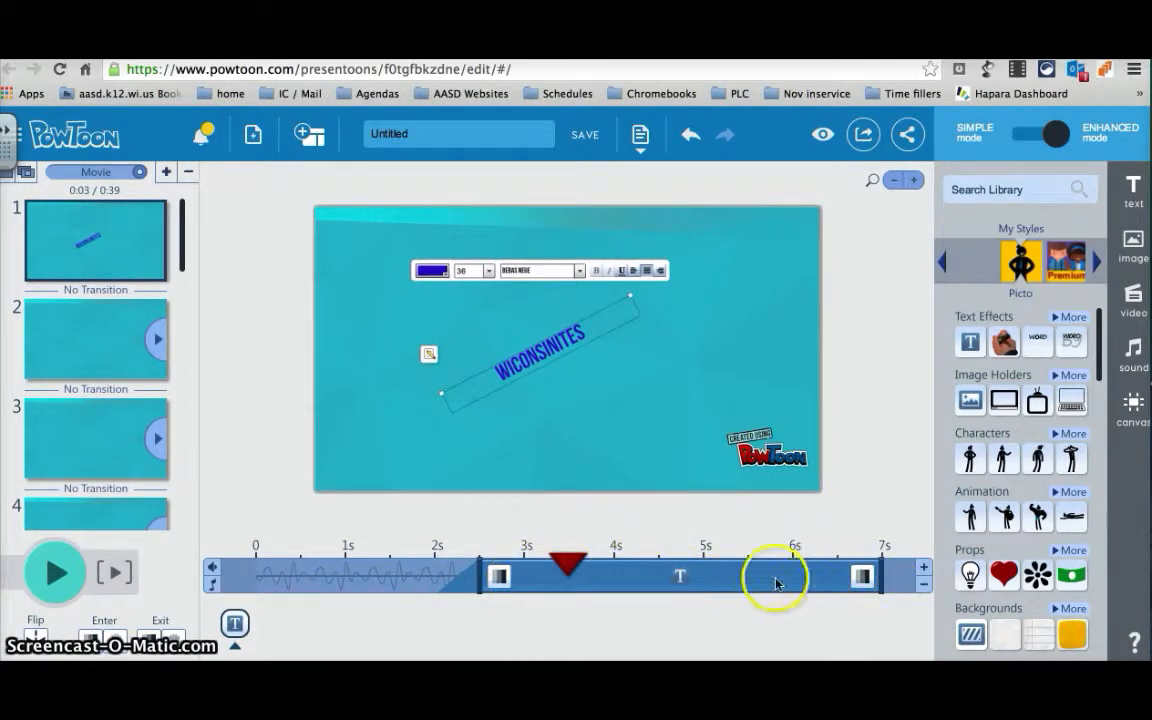
# - Time the text to show from 2 s to about 4.5 s, and play the slide from the start to check it
pyautogui.moveTo(562, 580); pyautogui.dragTo(521, 591)
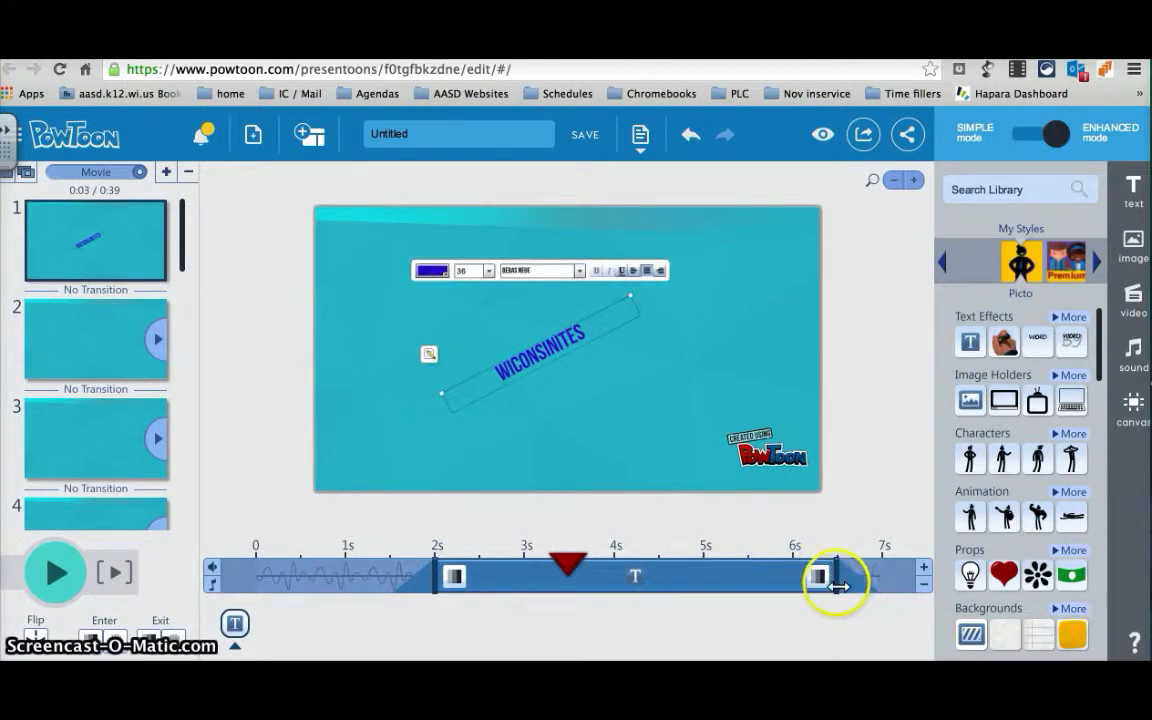
pyautogui.moveTo(838, 578); pyautogui.dragTo(676, 589)
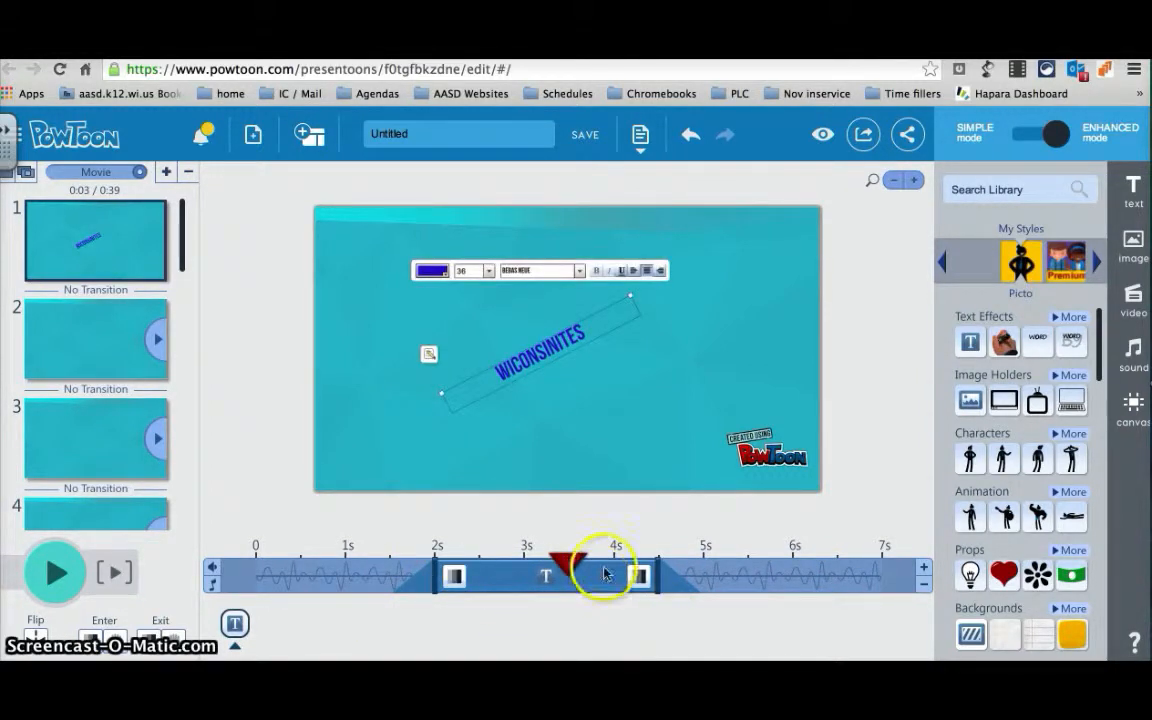
pyautogui.moveTo(572, 568); pyautogui.dragTo(265, 552)
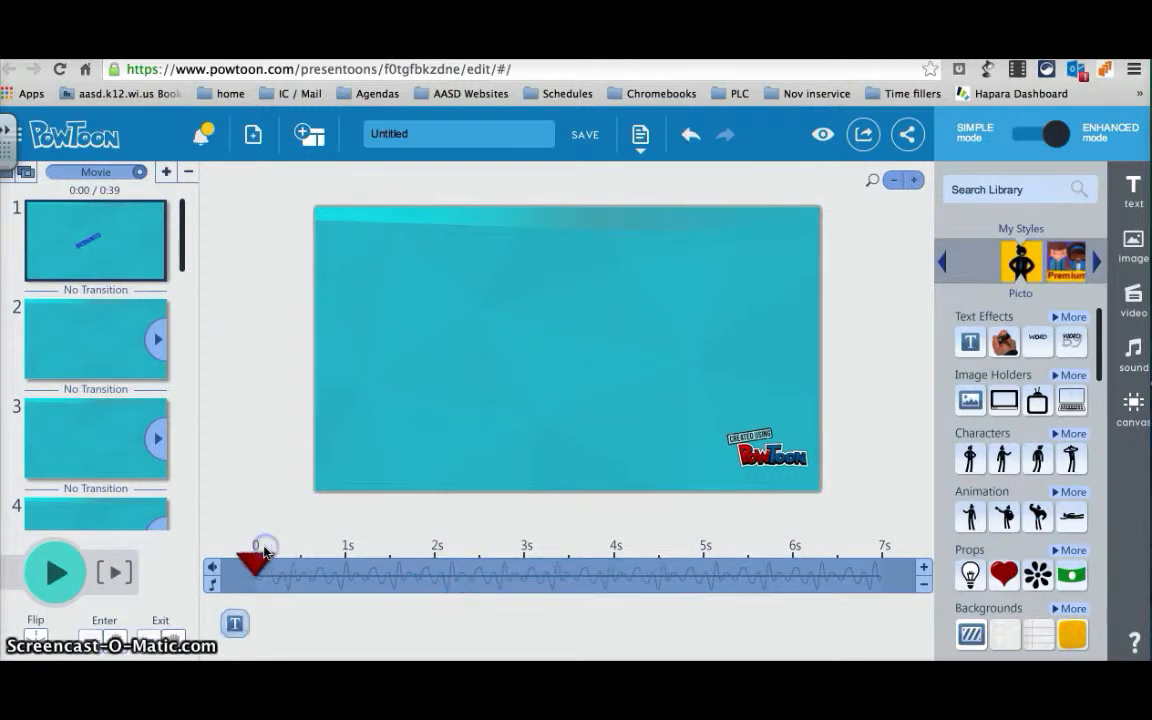
pyautogui.click(60, 574)
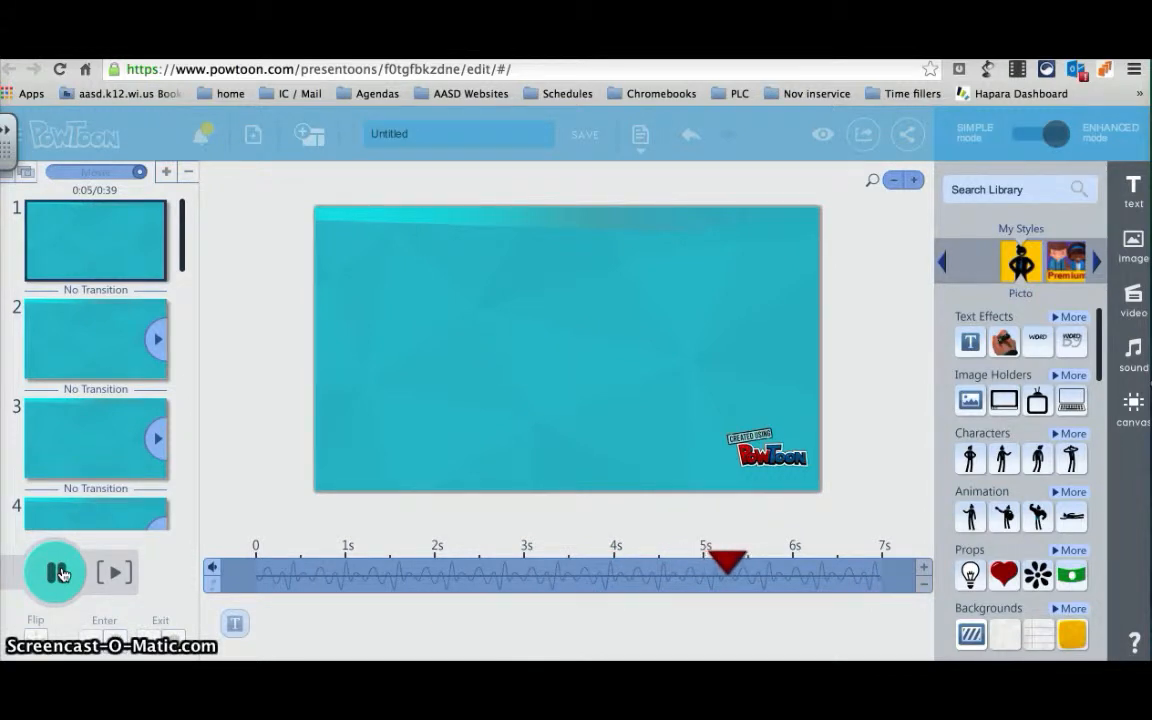
pyautogui.click(61, 574)
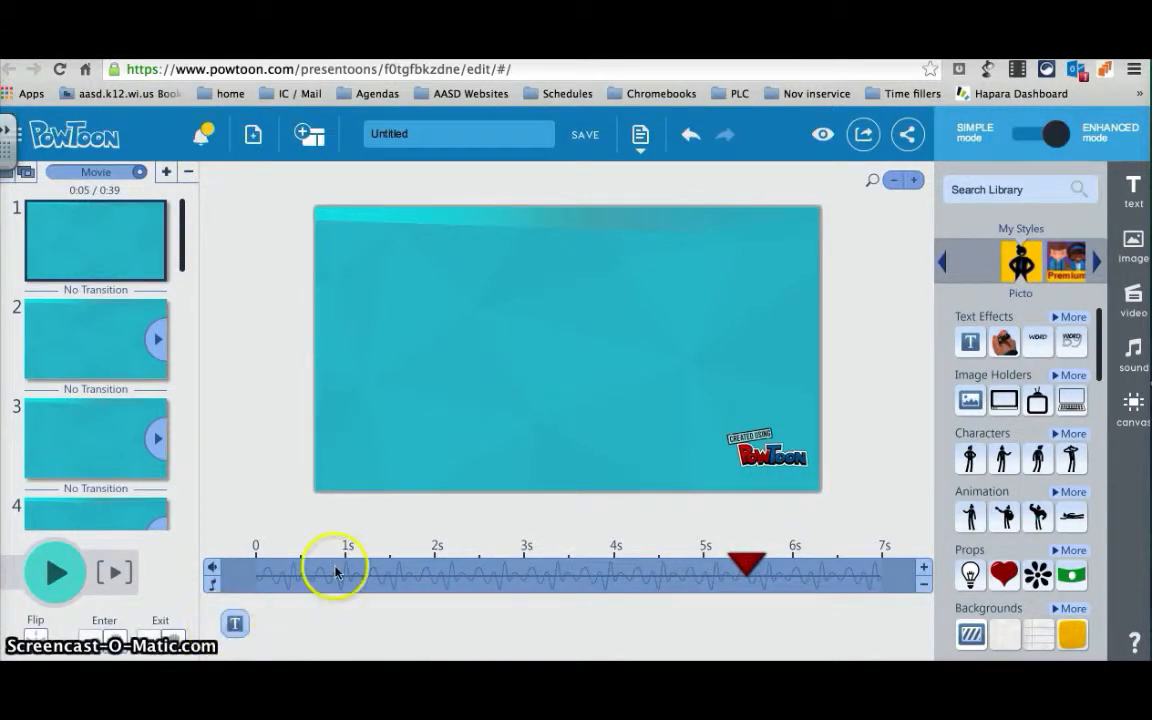
pyautogui.click(234, 627)
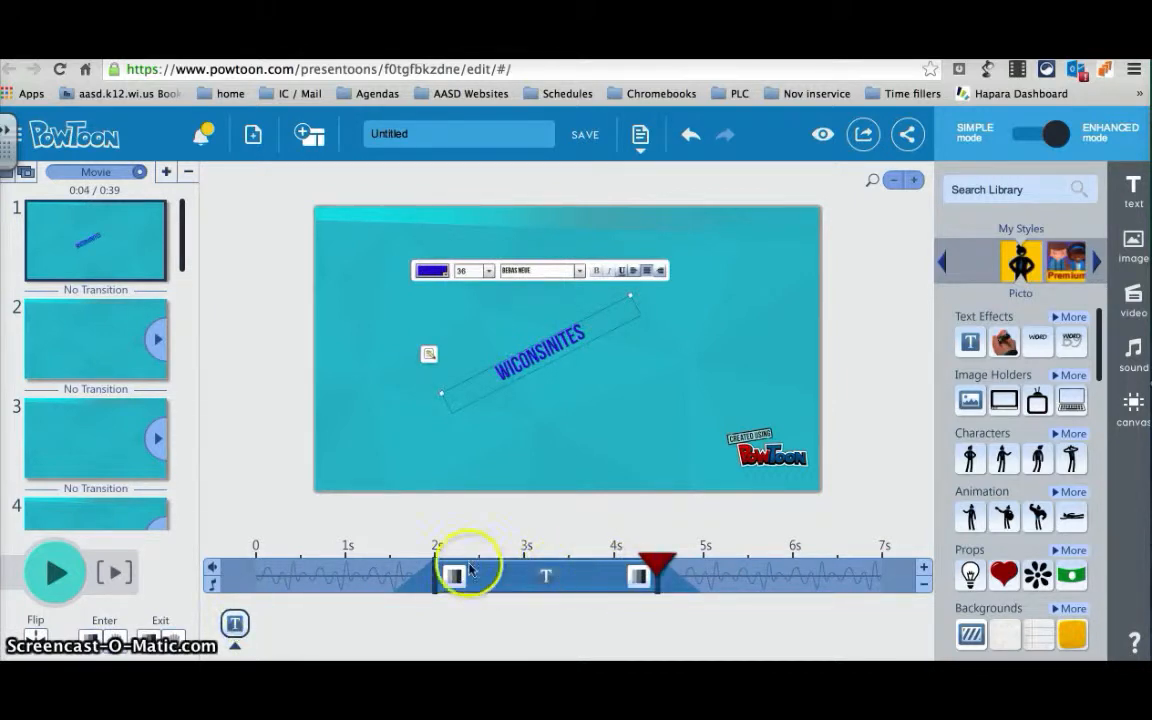
pyautogui.click(571, 404)
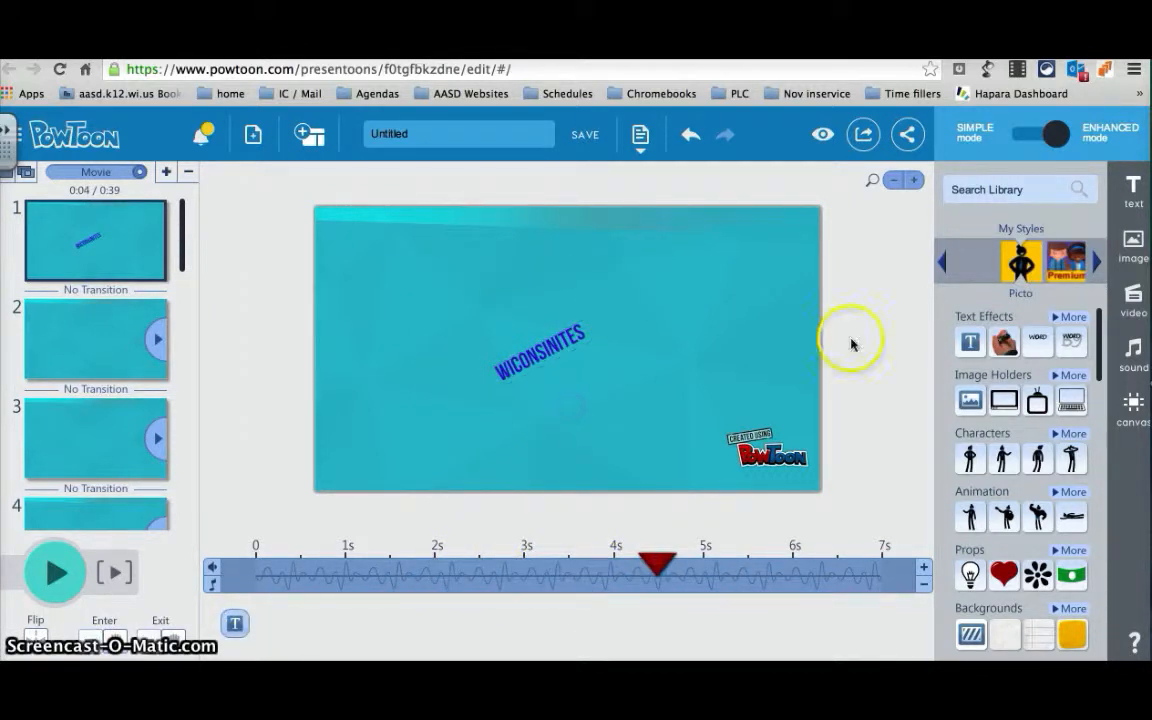
# - Insert the WisconsinDells02.jpg image from My Library into the first slide as a regular image
pyautogui.click(1131, 245)
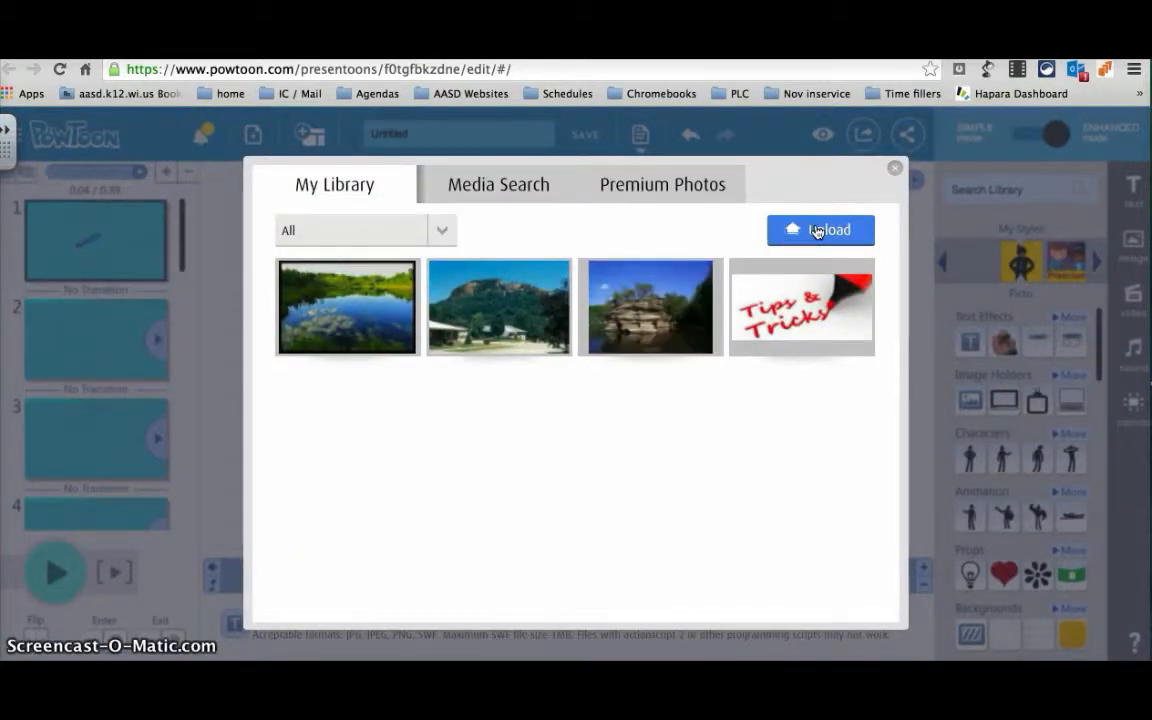
pyautogui.click(816, 231)
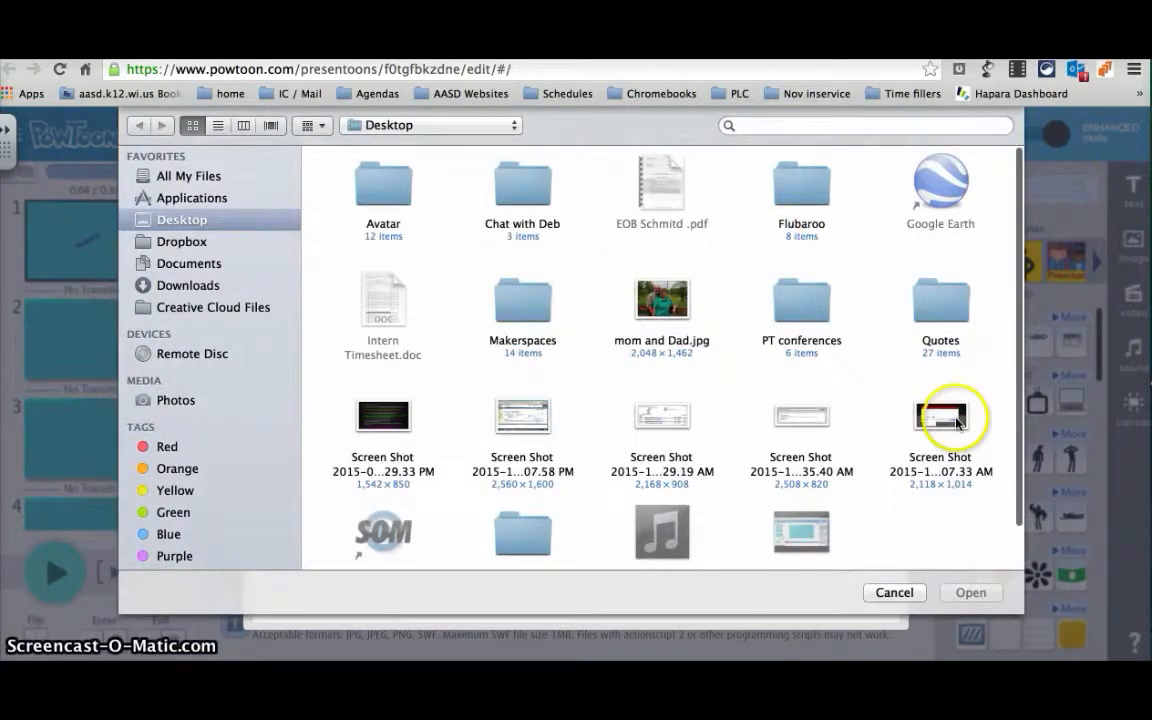
pyautogui.click(893, 593)
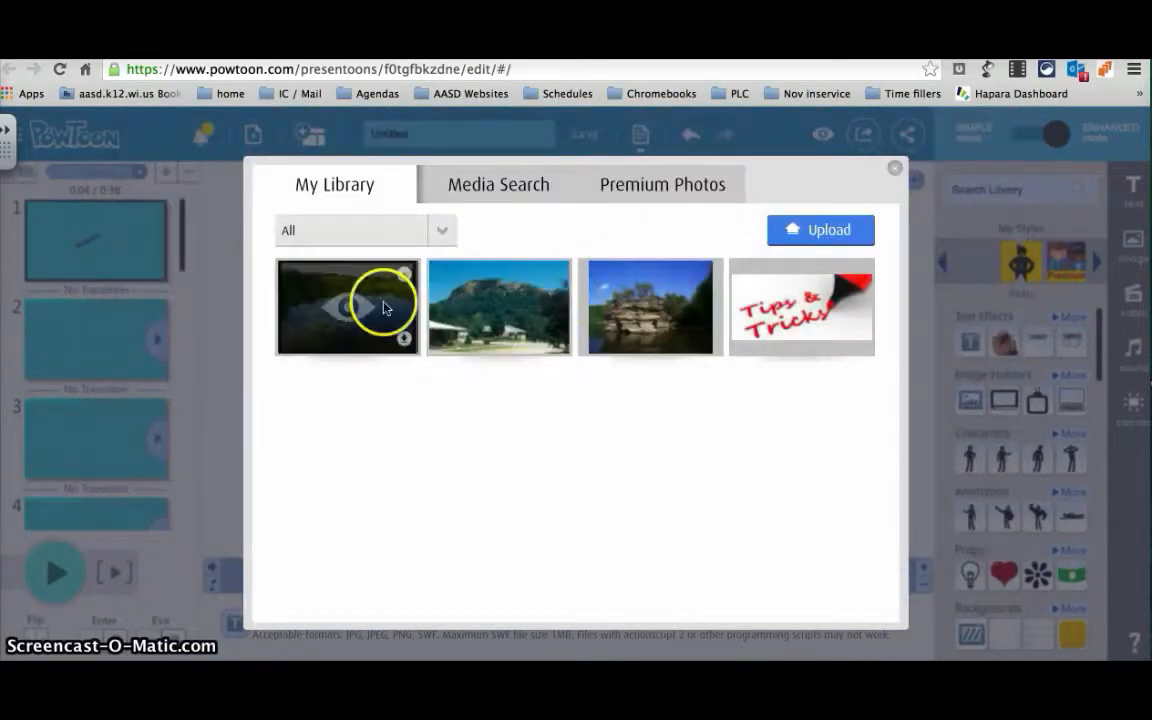
pyautogui.click(638, 320)
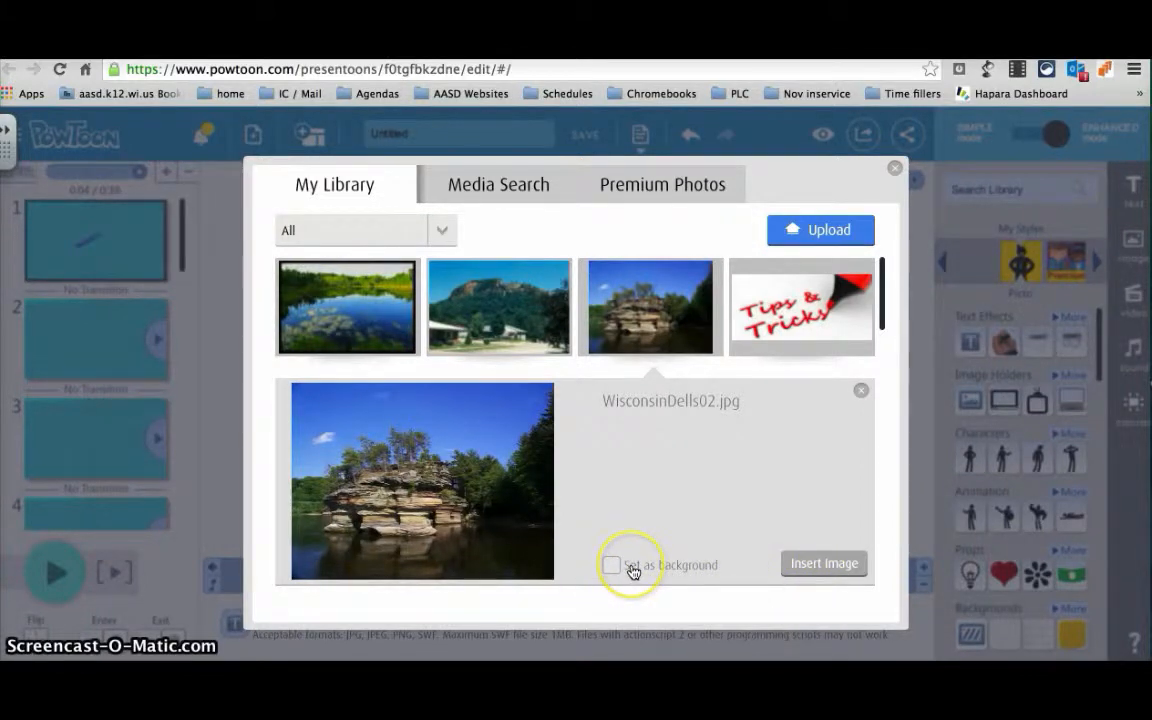
pyautogui.click(840, 565)
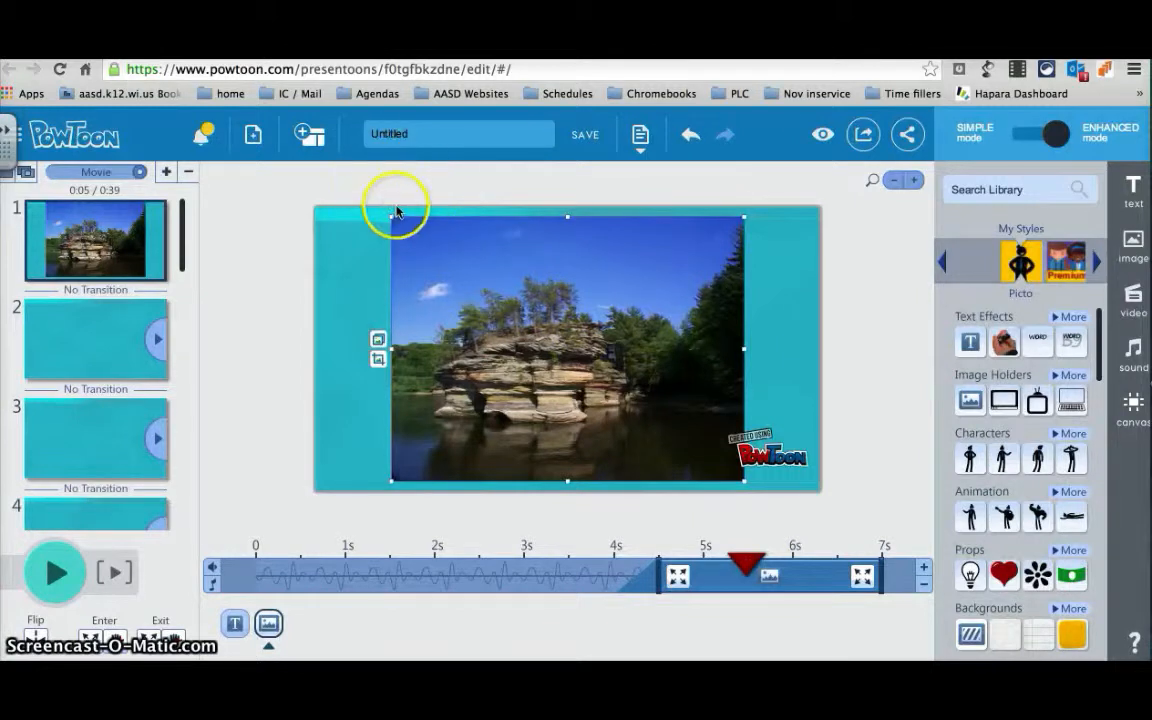
# - Shrink the rock photo to under half its width near the slide's centre and time it from about 3.5 s to 7 s
pyautogui.moveTo(391, 220)
pyautogui.mouseDown()
pyautogui.moveTo(414, 254)
pyautogui.moveTo(455, 254)
pyautogui.moveTo(365, 224)
pyautogui.moveTo(398, 211)
pyautogui.mouseUp()
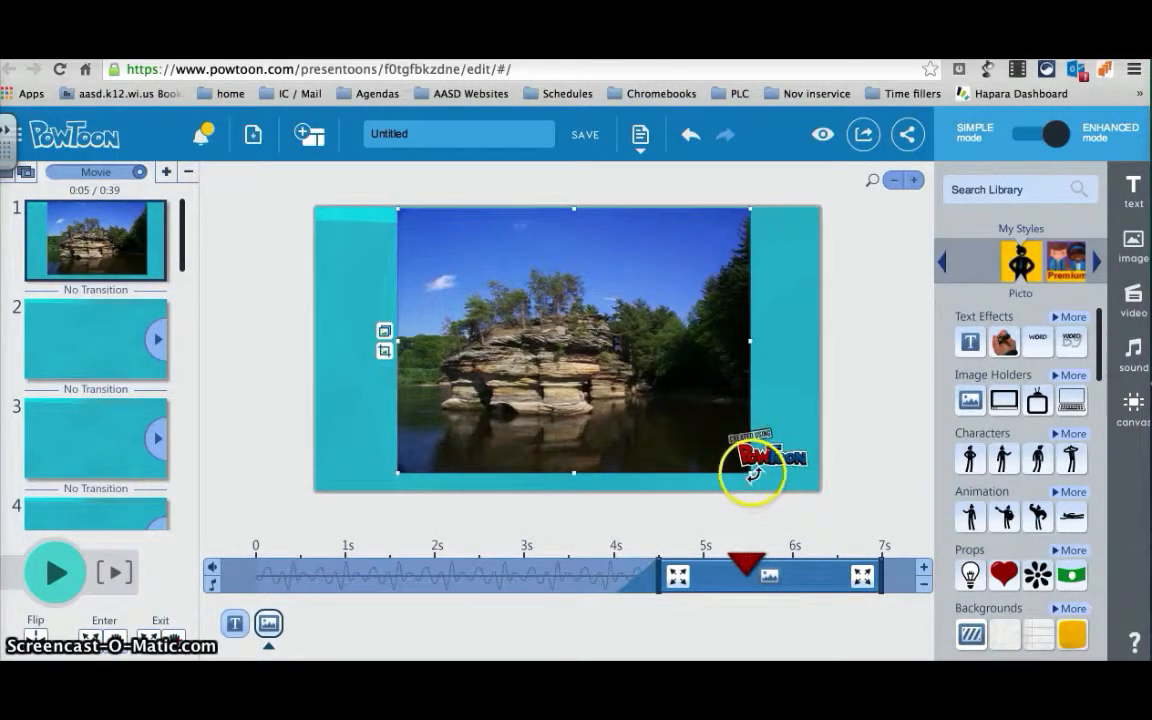
pyautogui.moveTo(749, 472); pyautogui.dragTo(592, 399)
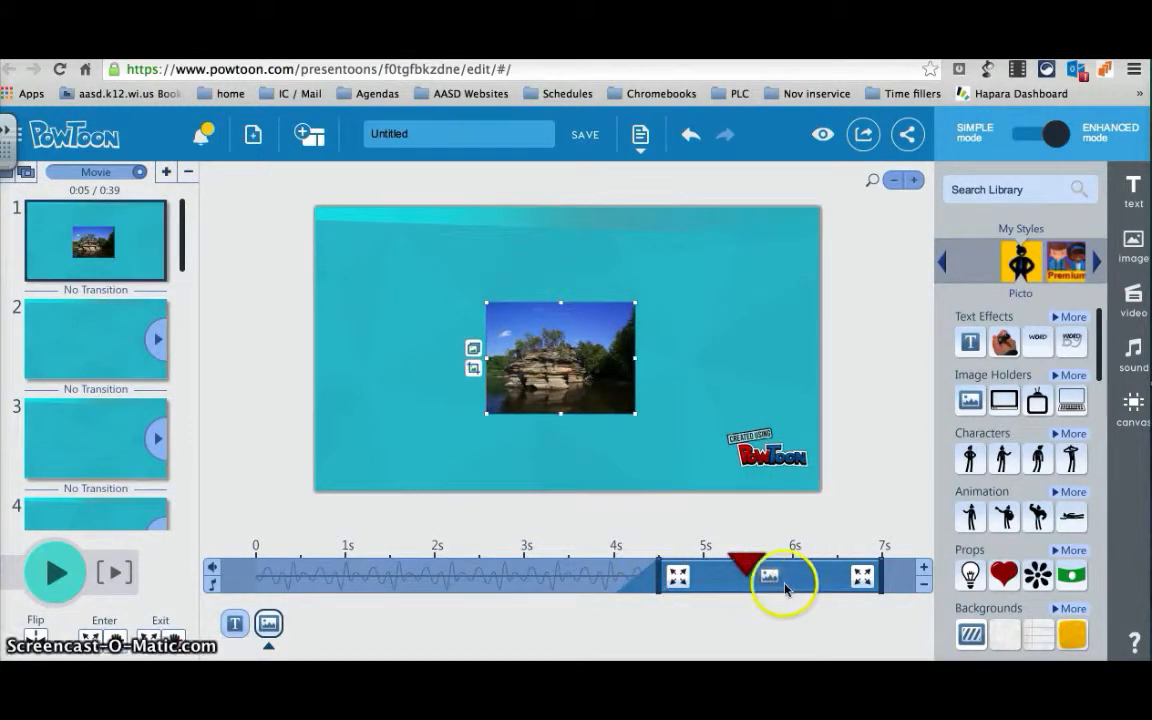
pyautogui.moveTo(745, 587); pyautogui.dragTo(675, 591)
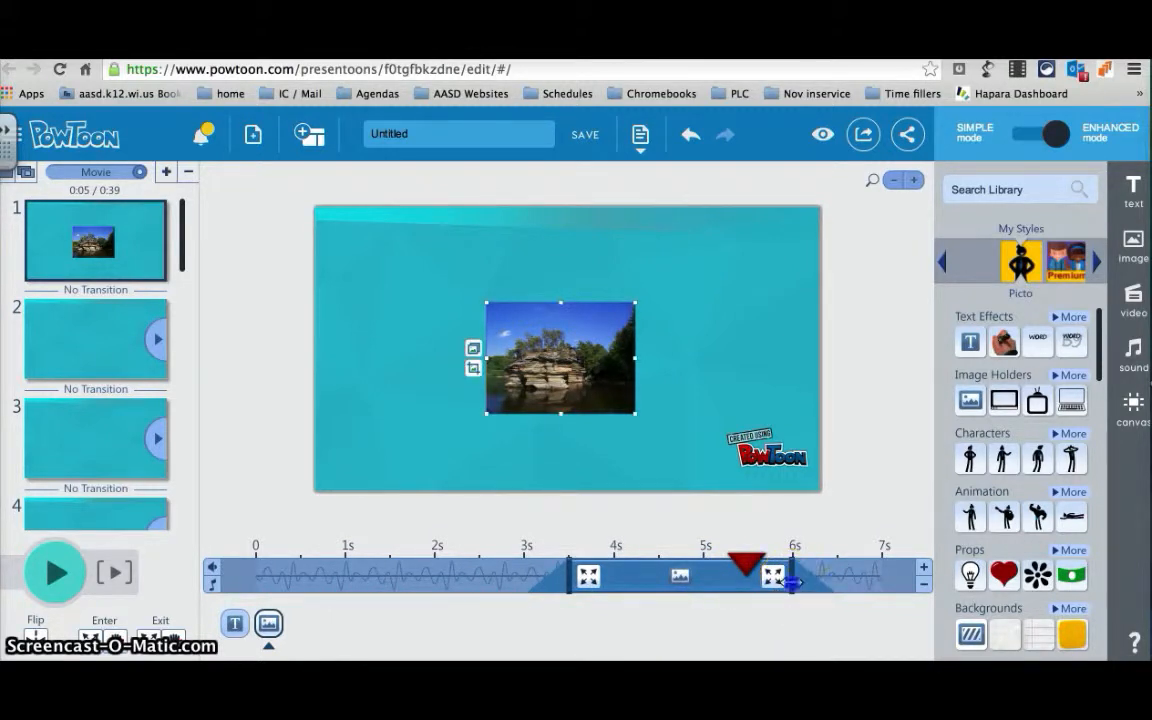
pyautogui.moveTo(792, 582); pyautogui.dragTo(874, 580)
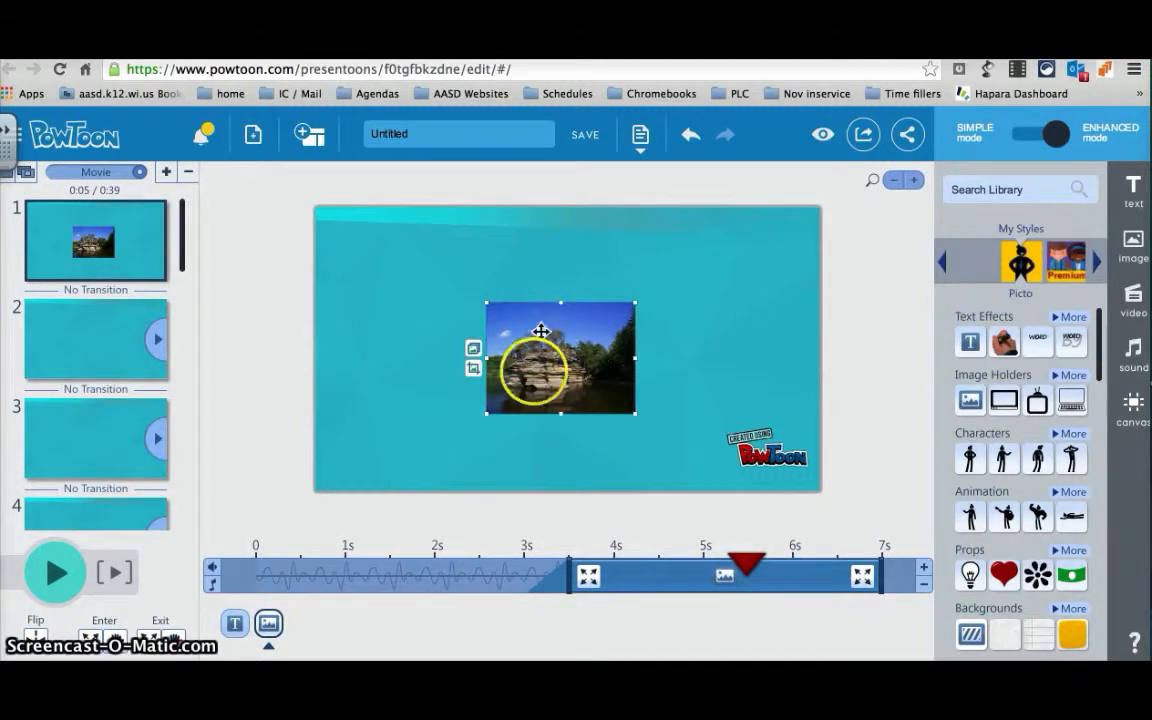
# - Set the rock photo's entrance effect to Up and turn on its Hand option
pyautogui.click(587, 578)
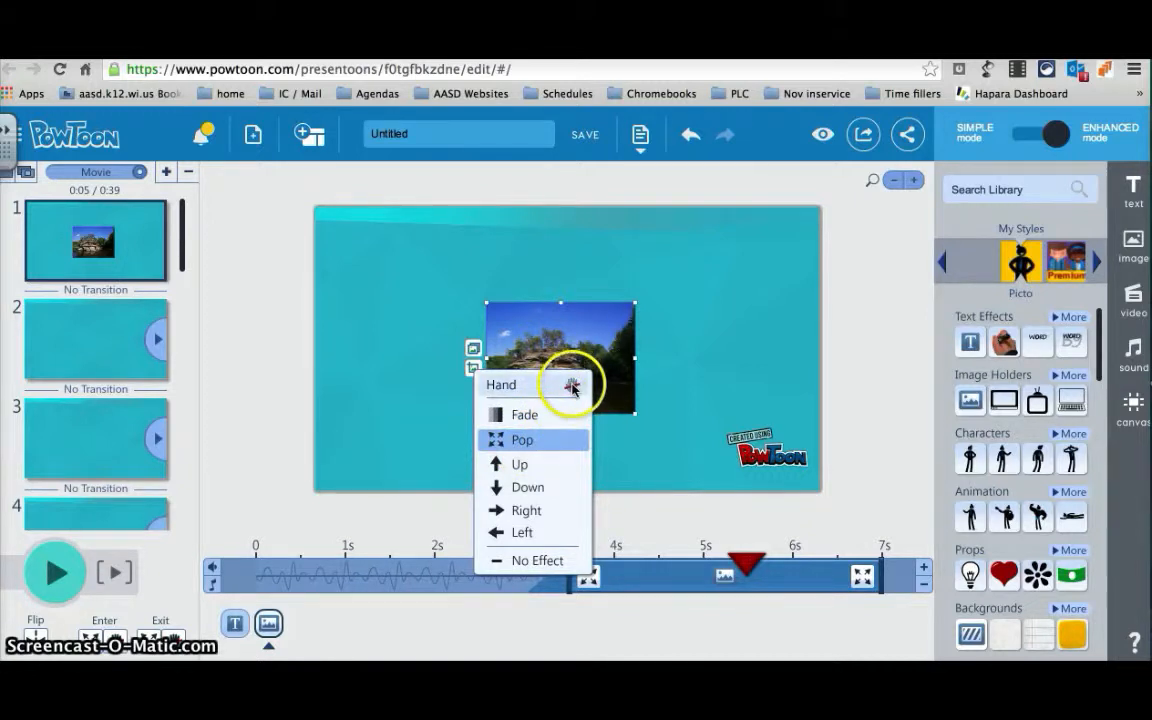
pyautogui.click(524, 464)
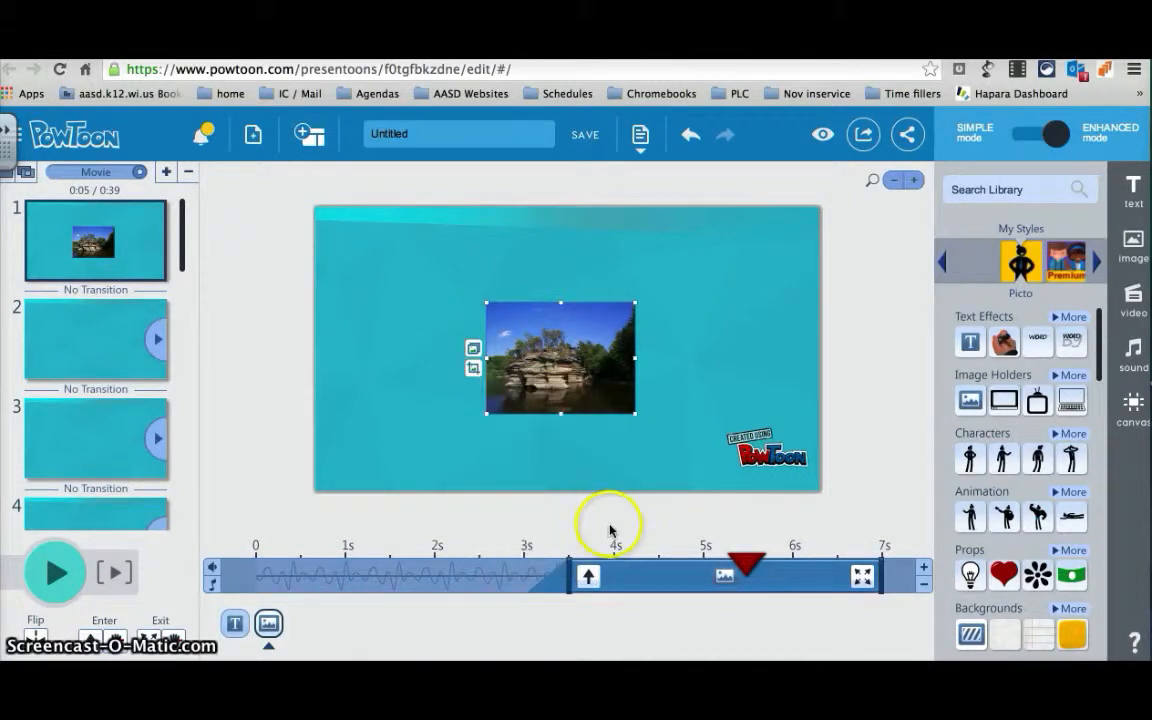
pyautogui.click(587, 576)
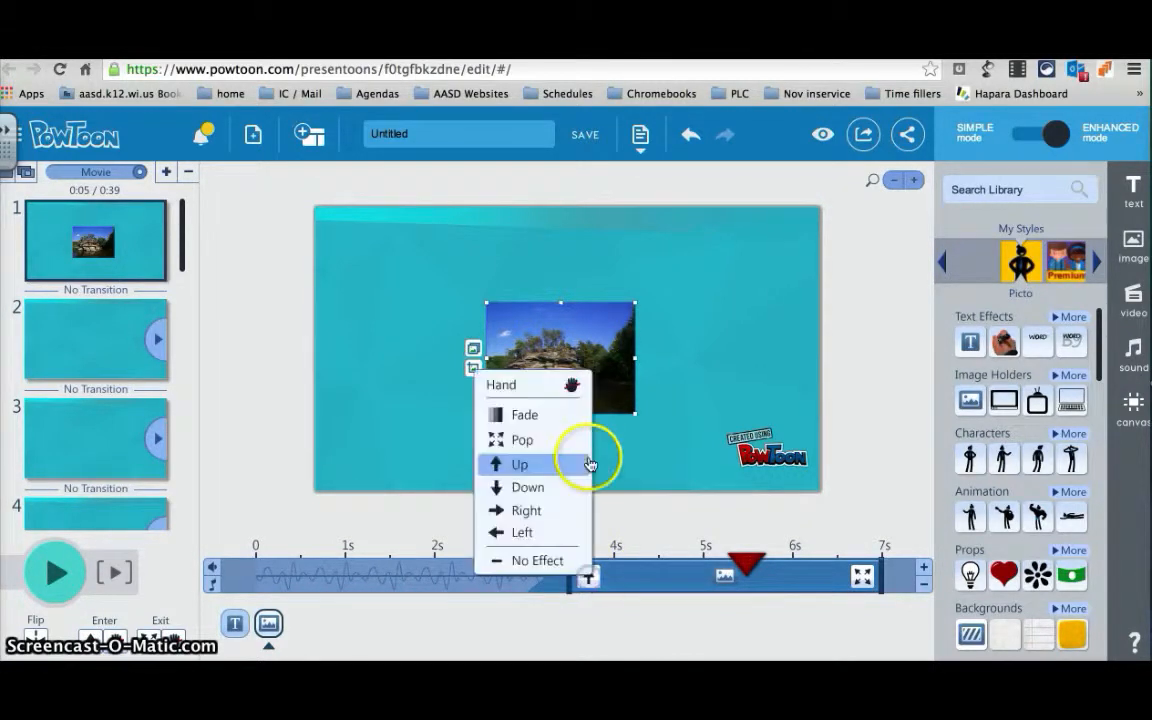
pyautogui.click(572, 389)
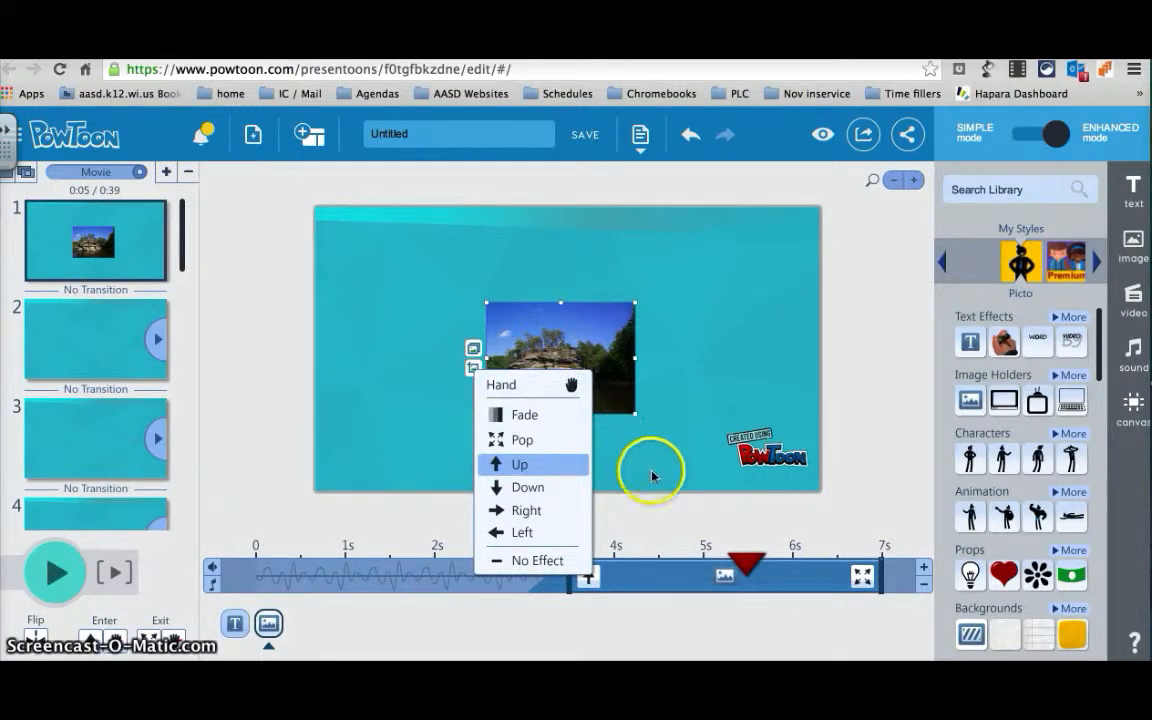
# - Set the rock photo's exit effect to Down and play the slide from the start to check it
pyautogui.click(864, 577)
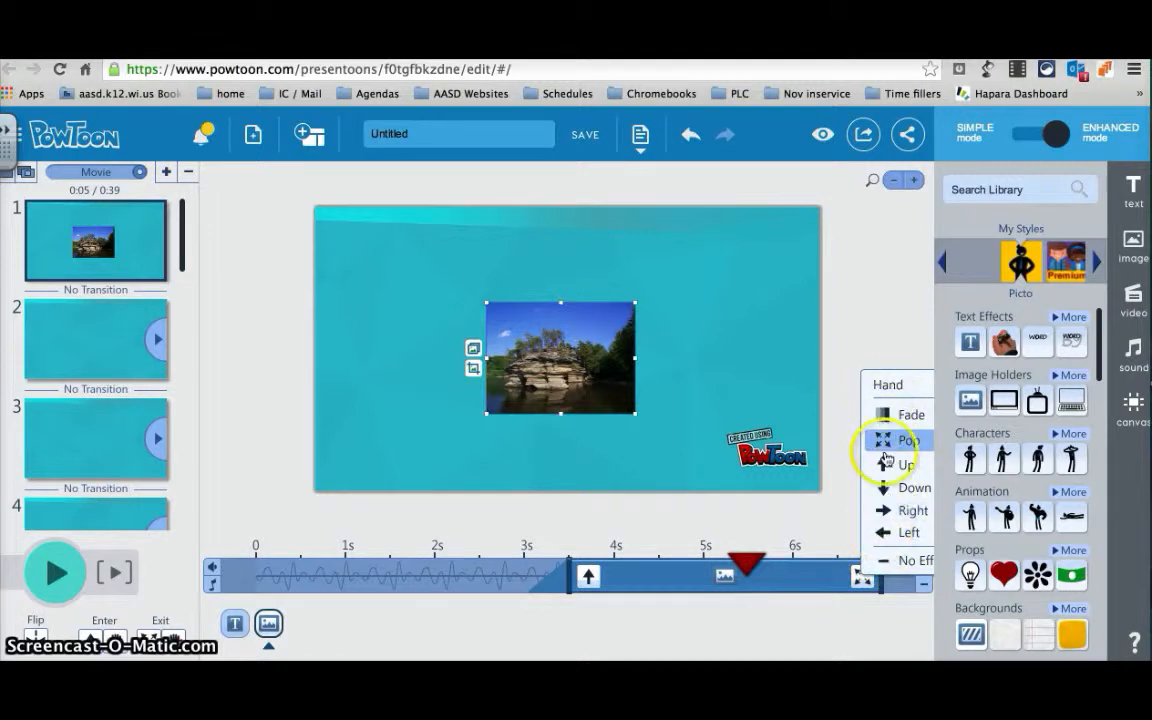
pyautogui.click(884, 488)
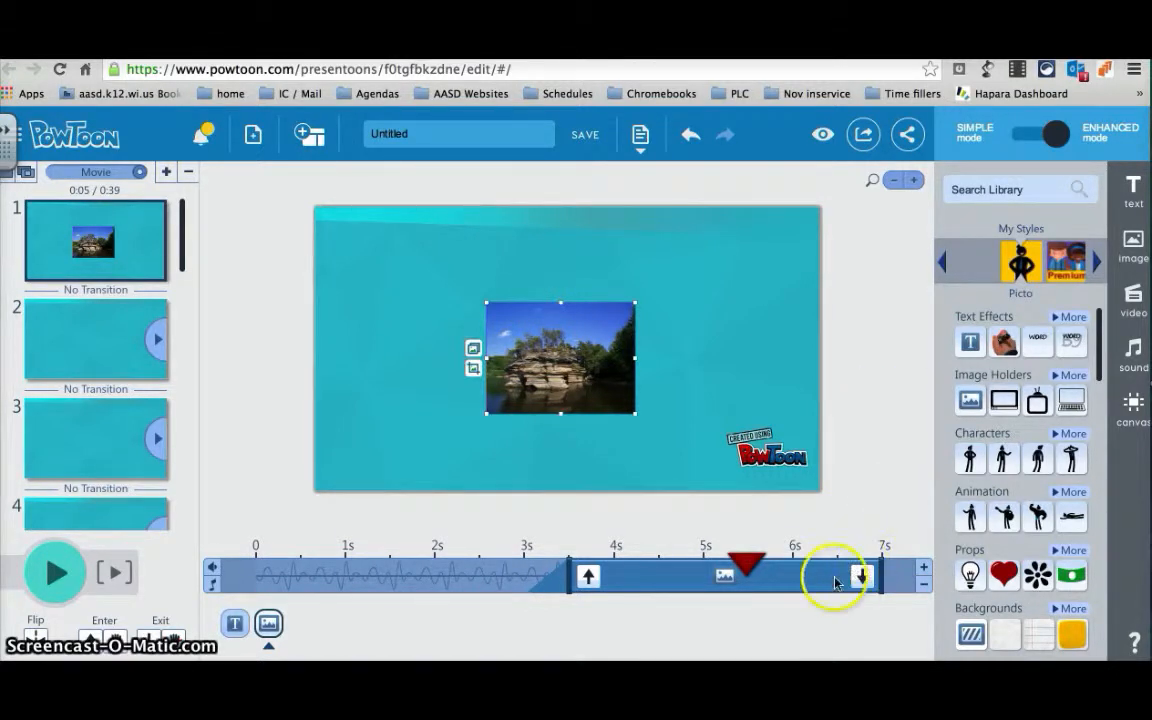
pyautogui.moveTo(751, 563); pyautogui.dragTo(229, 497)
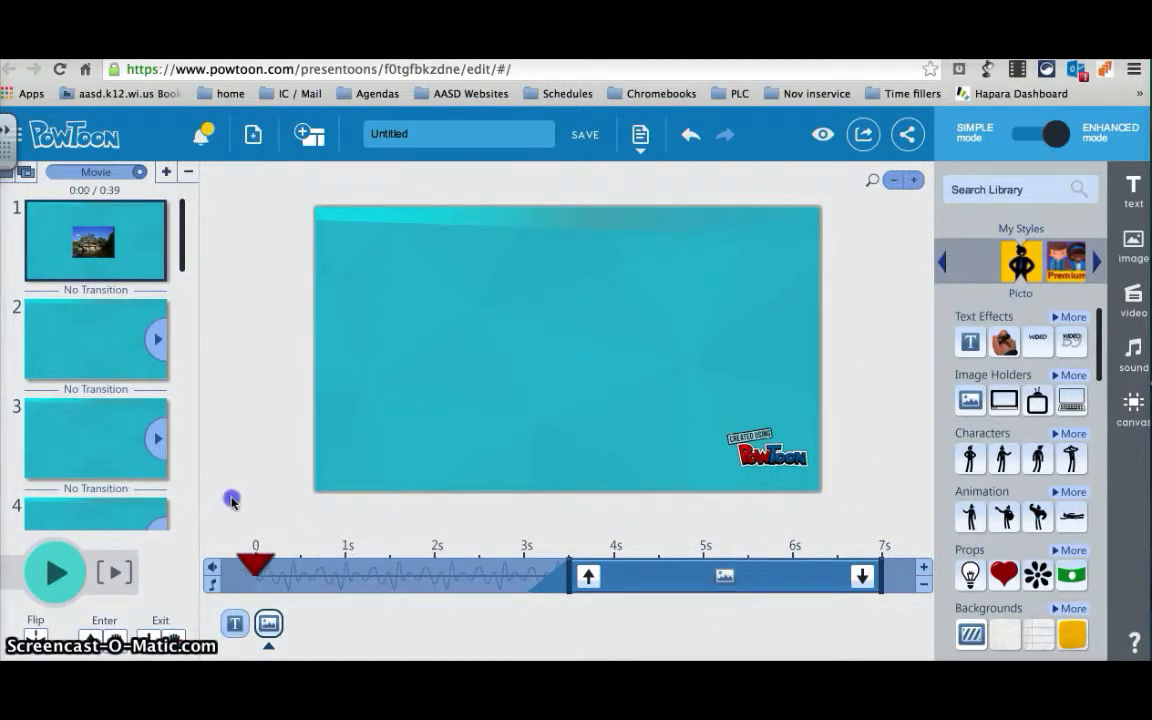
pyautogui.click(50, 592)
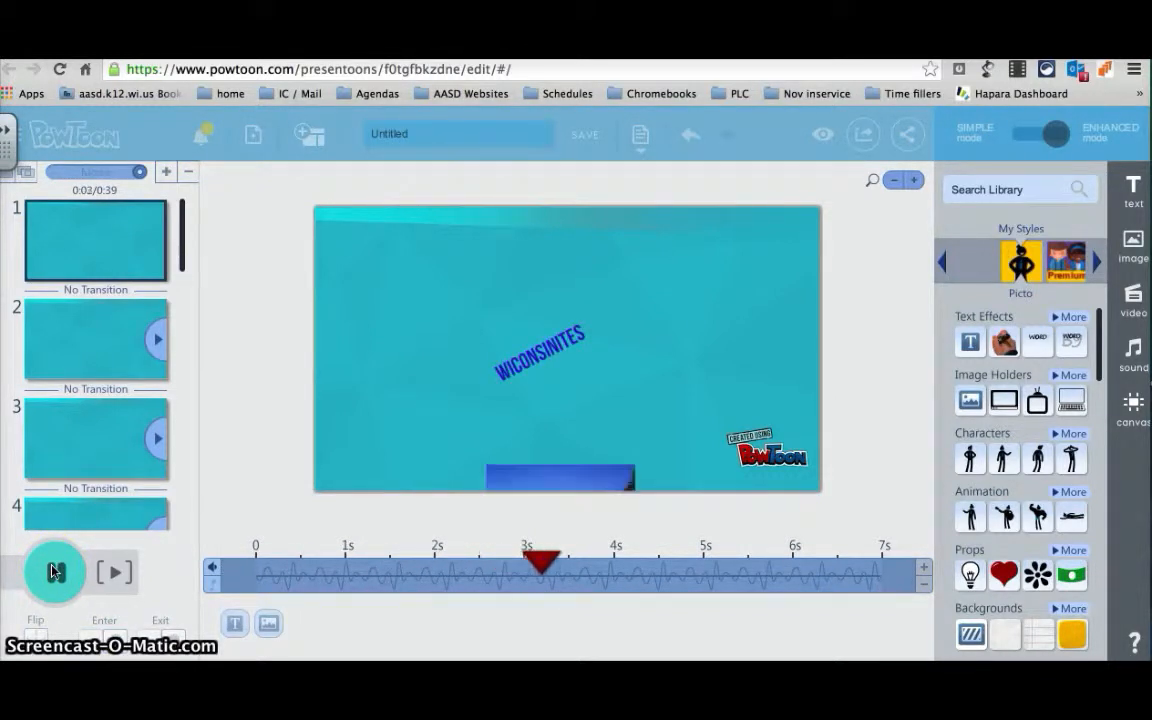
pyautogui.click(55, 571)
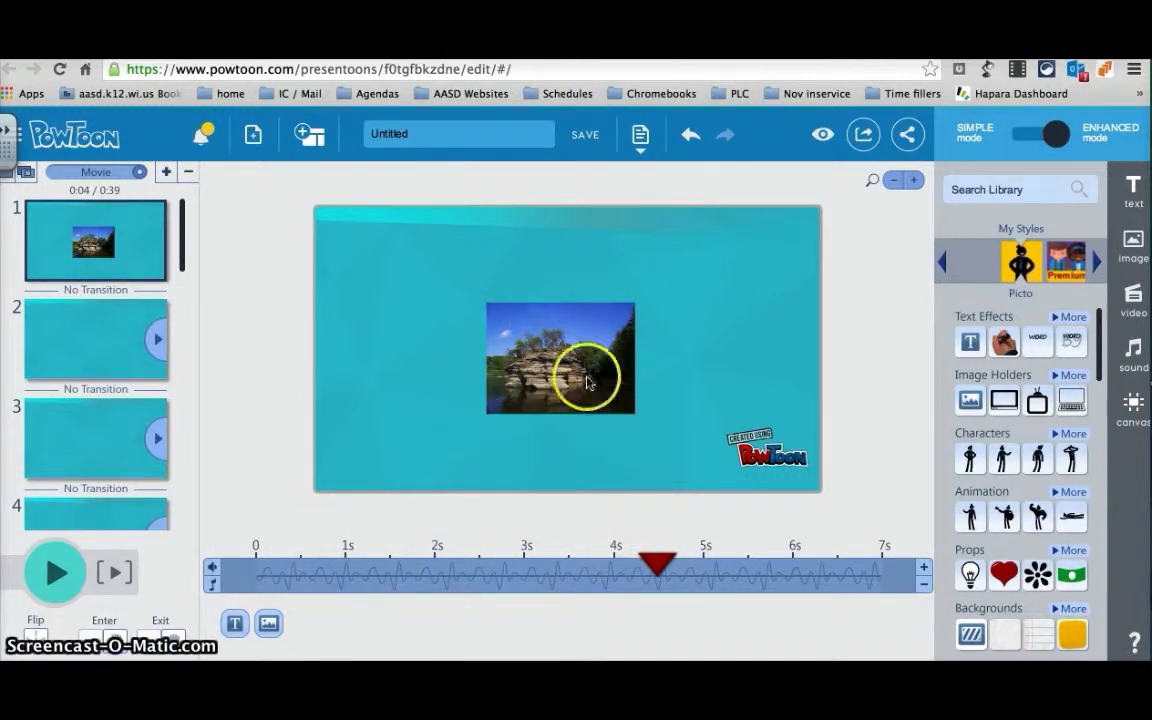
# - Enlarge the rock photo to just over half the slide's width and move it back near the slide's centre
pyautogui.click(581, 342)
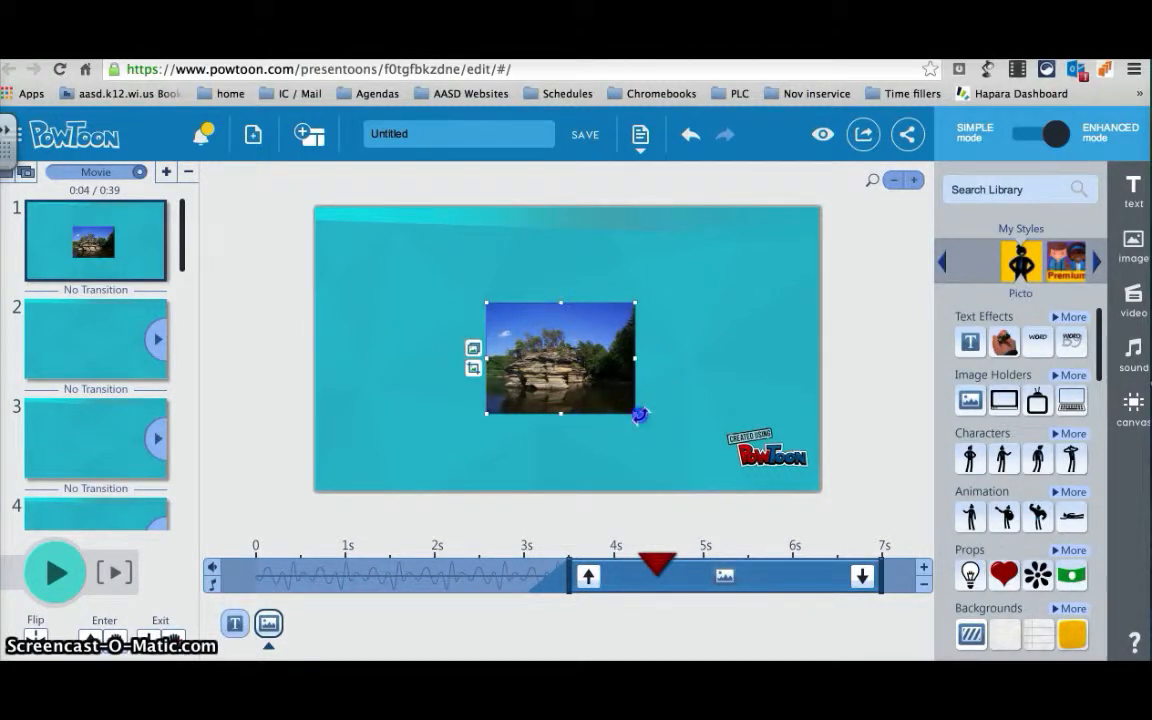
pyautogui.moveTo(635, 414); pyautogui.dragTo(753, 530)
pyautogui.moveTo(694, 432); pyautogui.dragTo(609, 355)
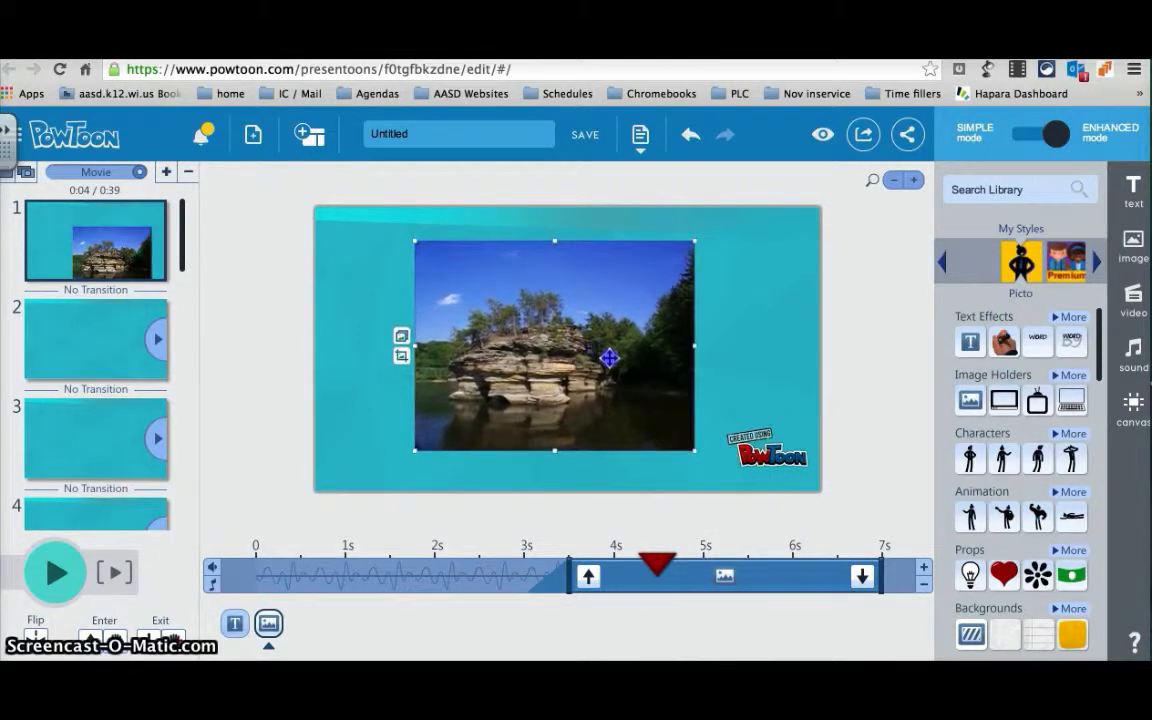
# - Play the first slide from near its start until the enlarged rock photo has entered
pyautogui.moveTo(660, 562); pyautogui.dragTo(298, 501)
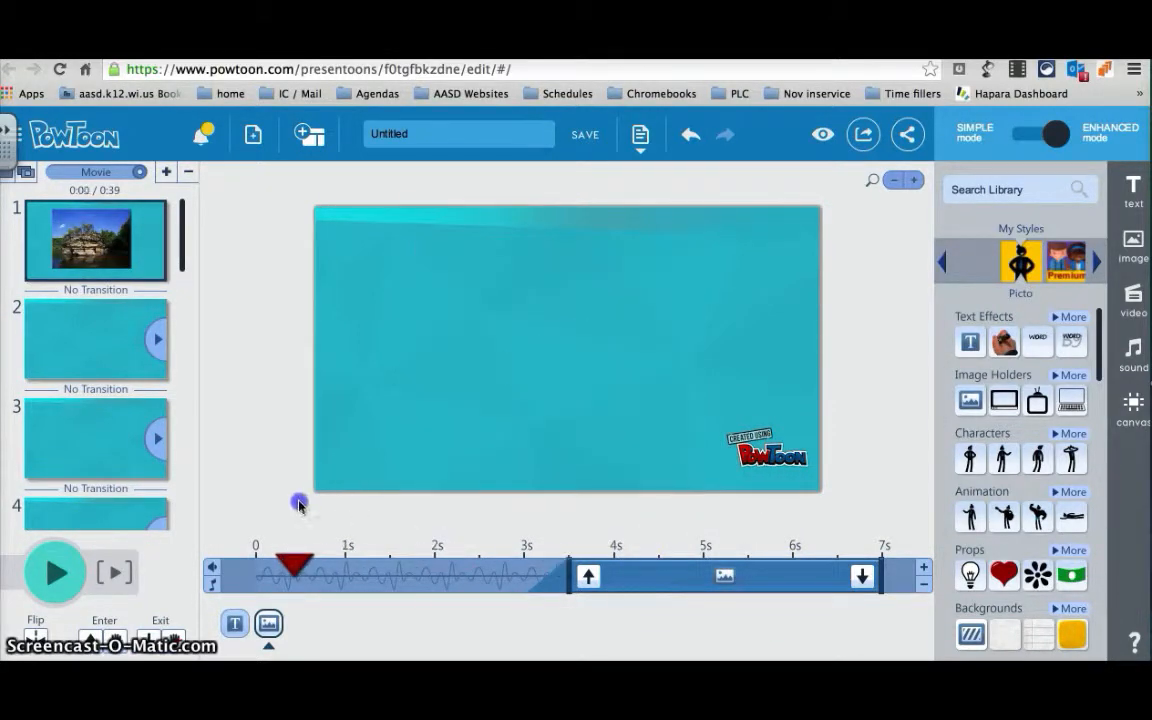
pyautogui.click(56, 567)
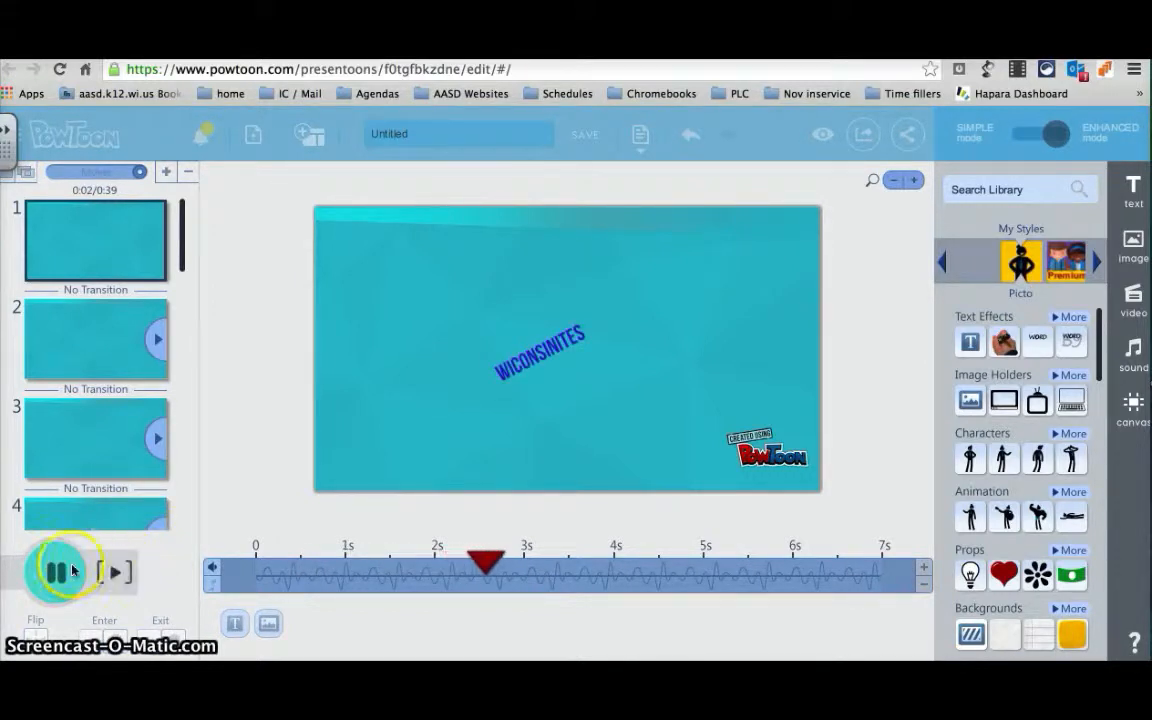
pyautogui.click(55, 580)
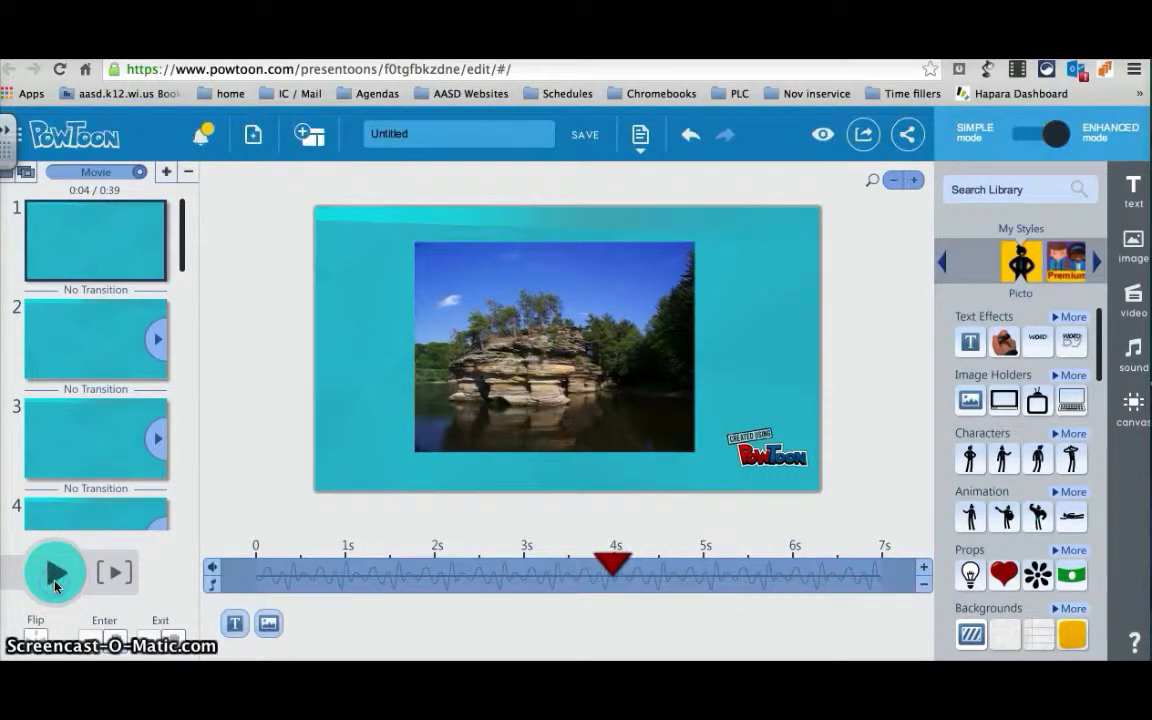
# - Browse the library styles past Soho to Marker and expand its full set of text effects
pyautogui.click(276, 622)
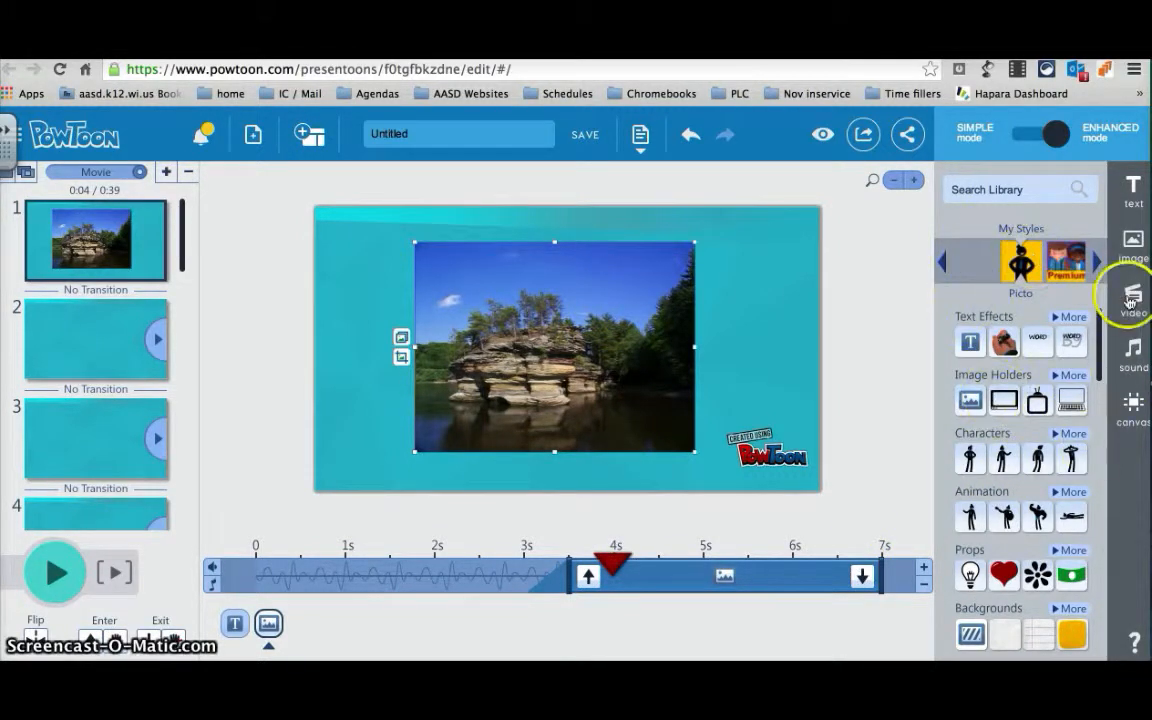
pyautogui.click(1096, 262)
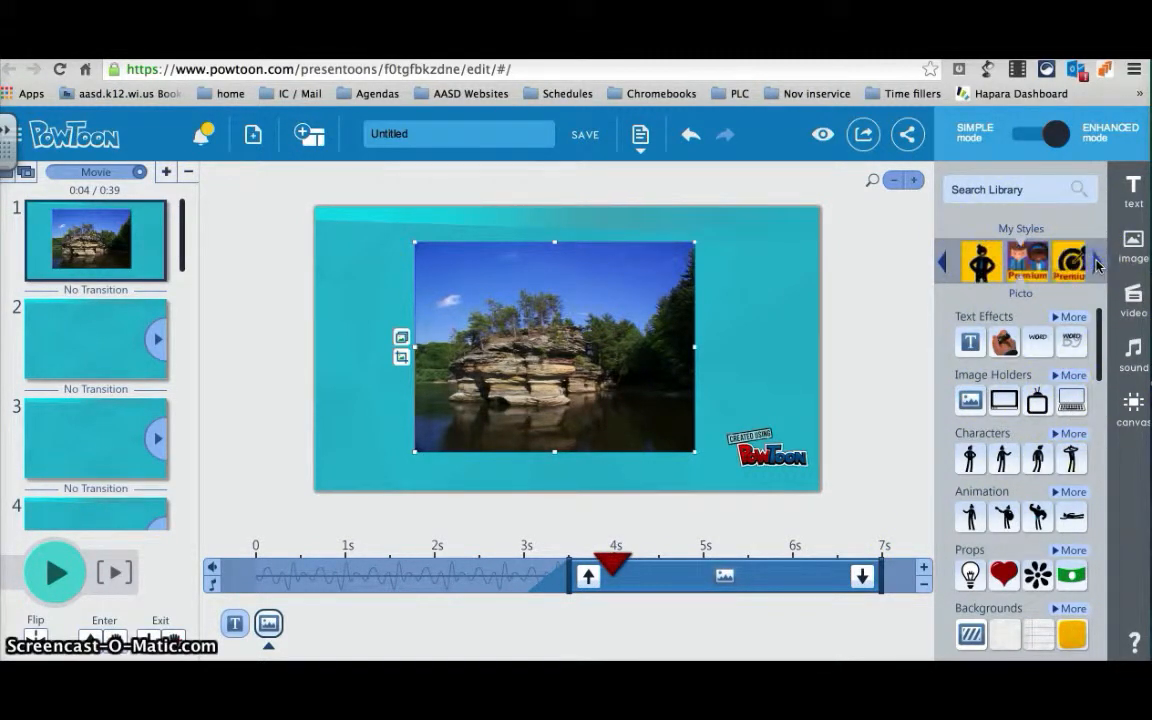
pyautogui.click(1036, 276)
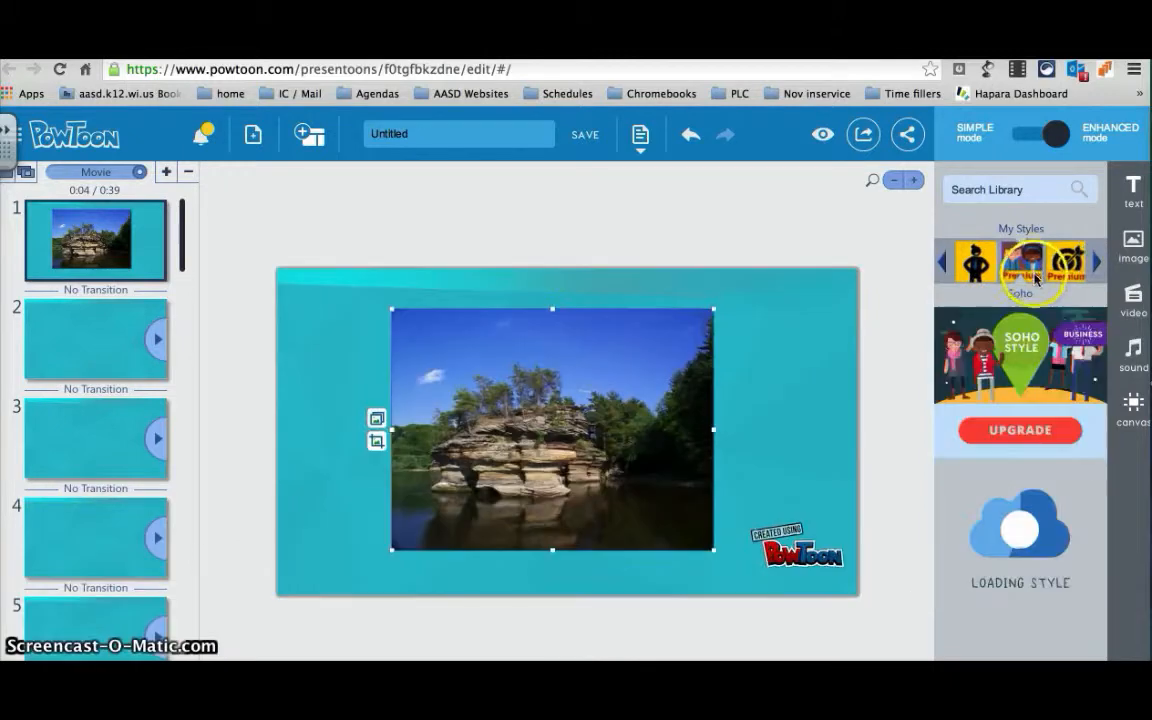
pyautogui.click(1097, 265)
pyautogui.click(1097, 265)
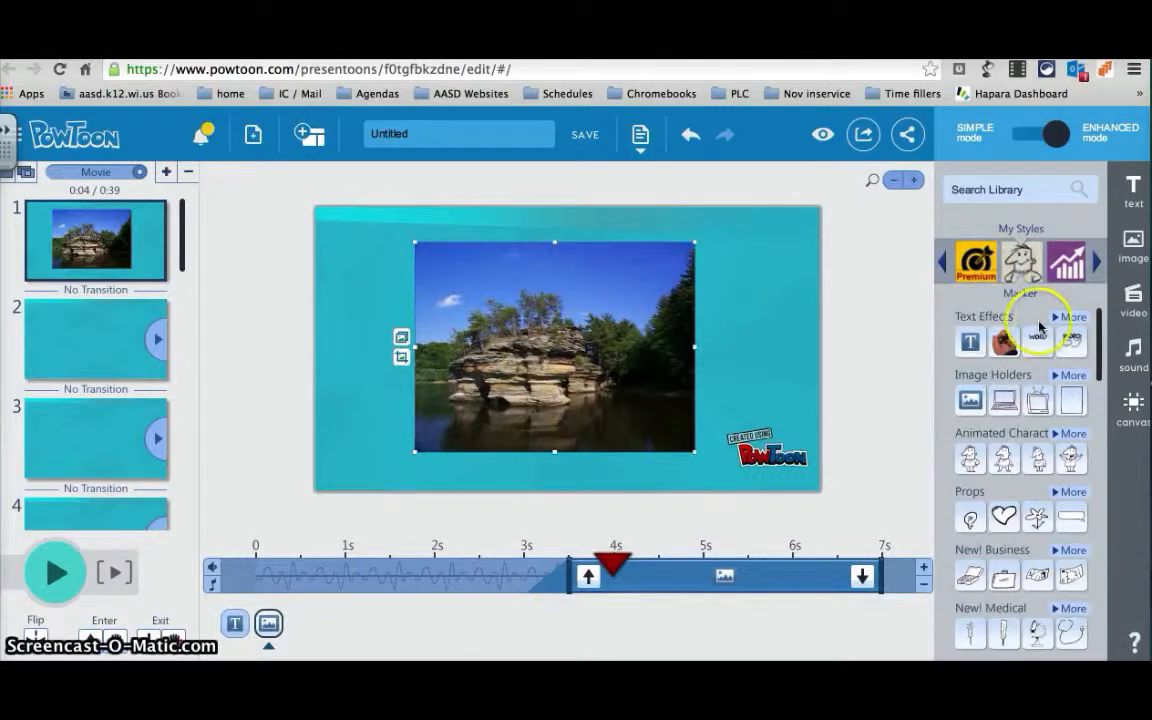
pyautogui.click(1071, 318)
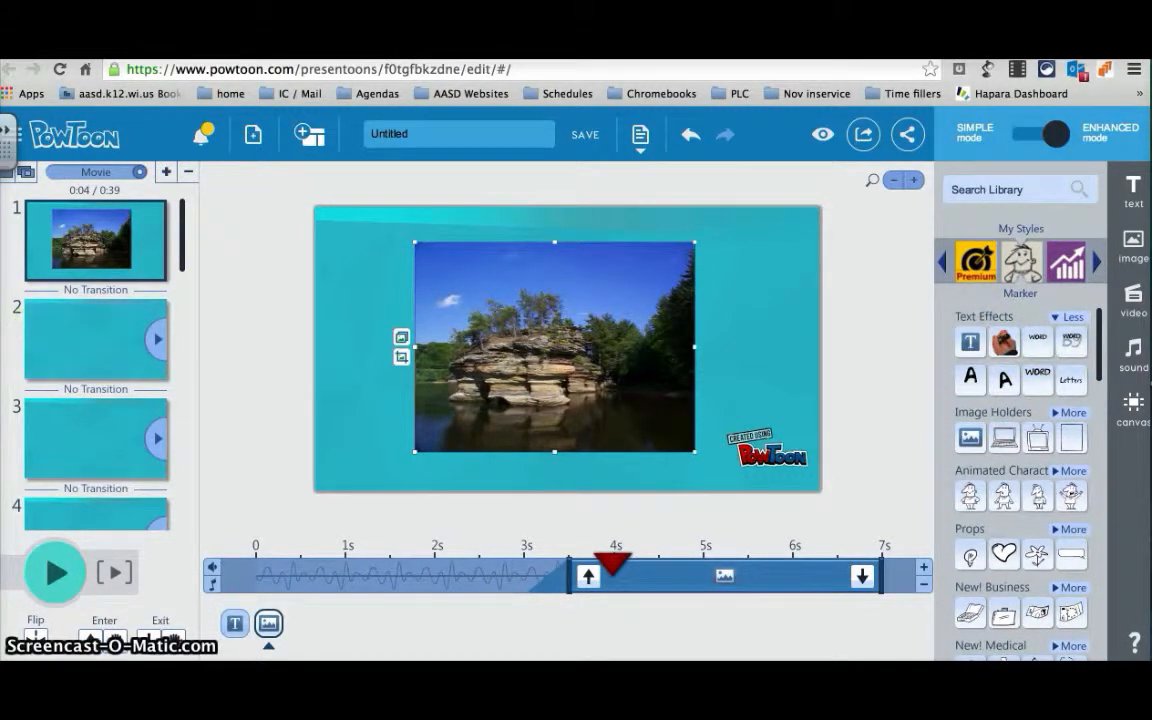
# - Add a Hand writing text effect to slide 2 and set its text to "TRY IT!"
pyautogui.click(105, 351)
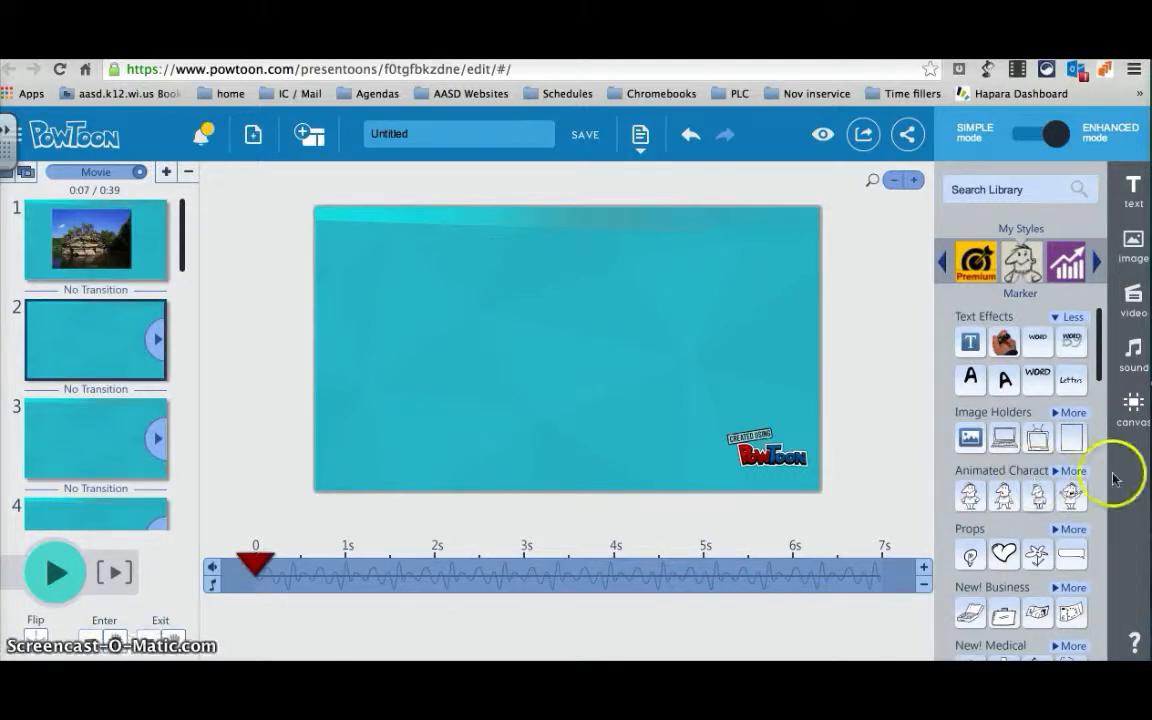
pyautogui.click(1005, 347)
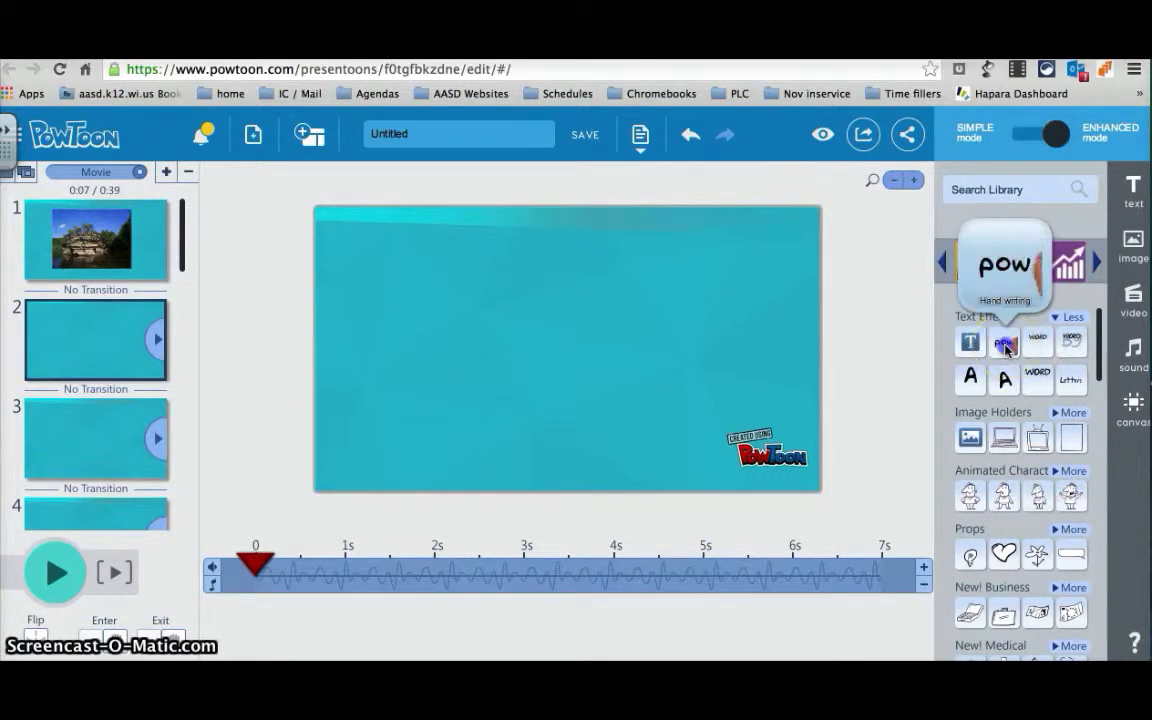
pyautogui.doubleClick(669, 352)
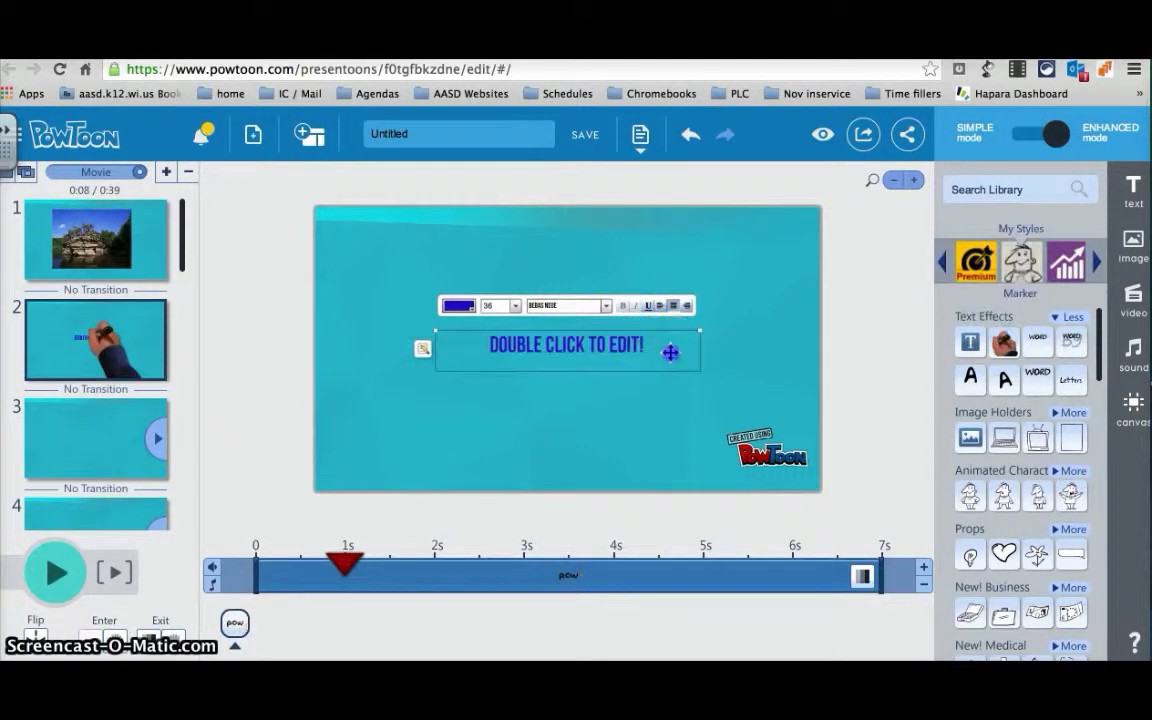
pyautogui.write('TRY IT!')
pyautogui.click(861, 527)
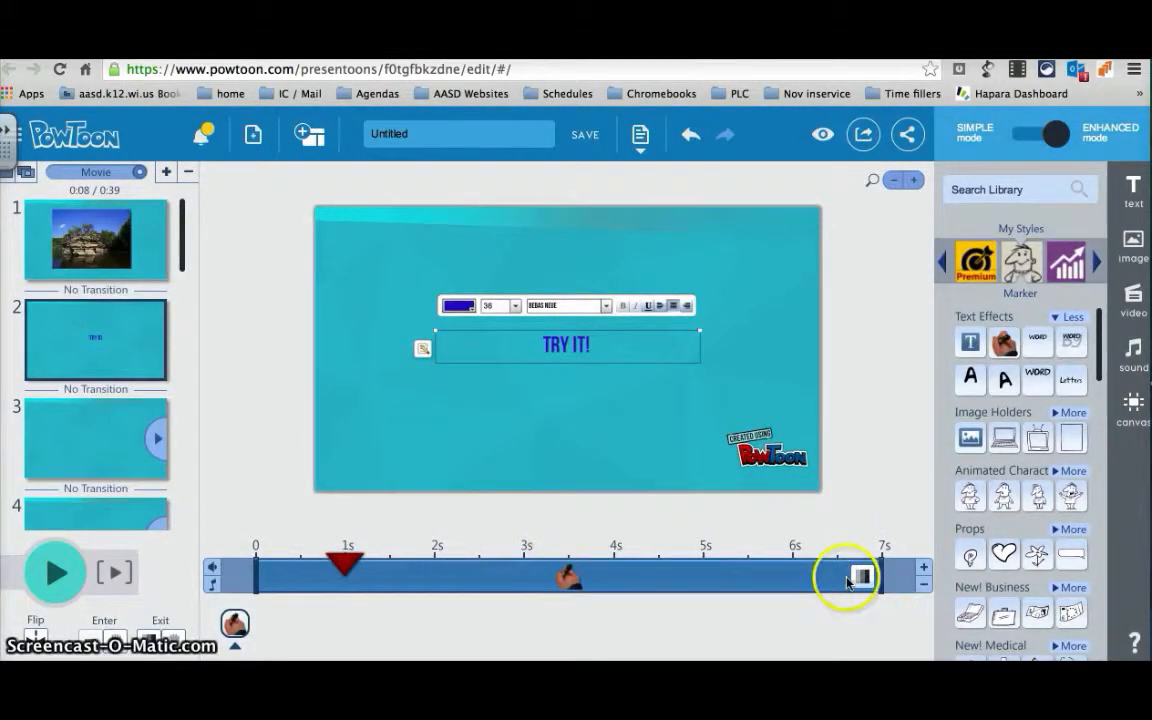
# - Shorten the "TRY IT!" text's display time to end at about 3.5 s and play slide 2 from the start
pyautogui.moveTo(878, 569); pyautogui.dragTo(568, 574)
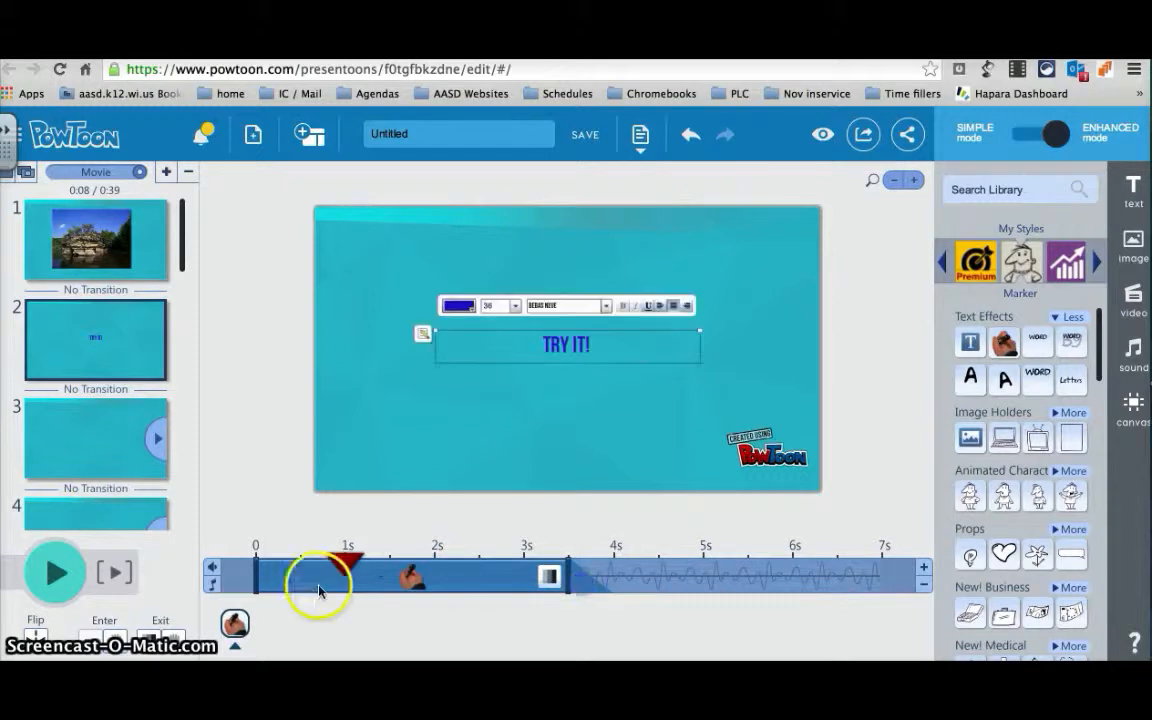
pyautogui.click(257, 558)
pyautogui.click(52, 580)
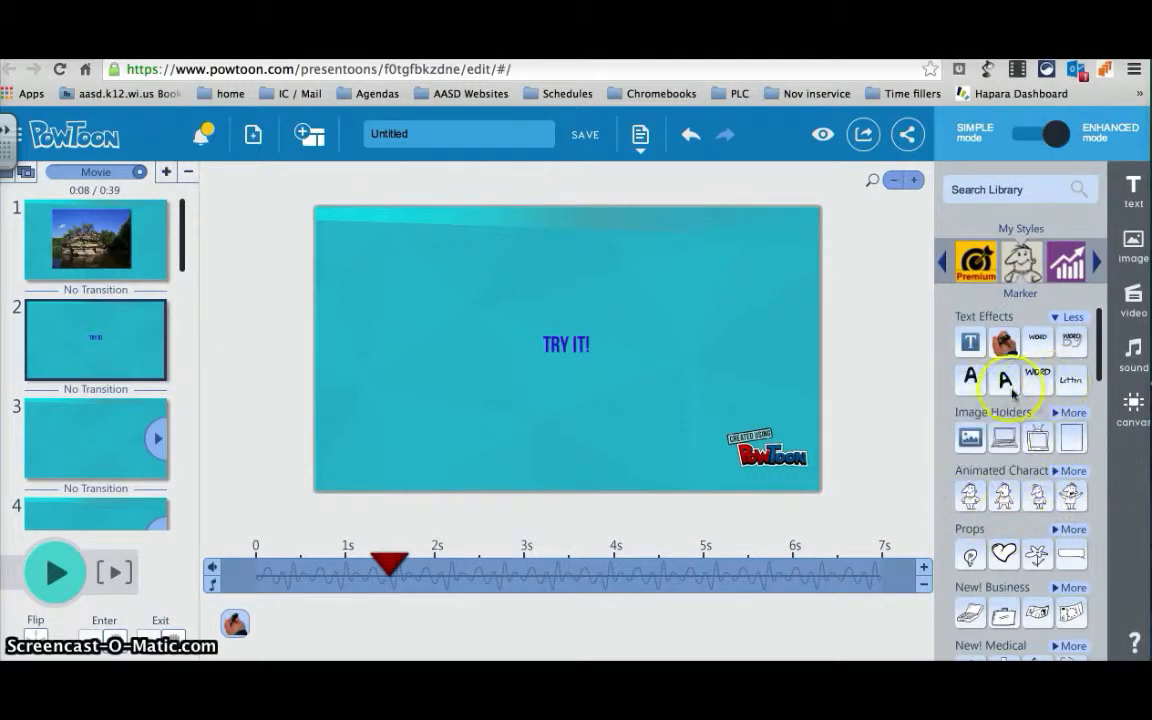
# - Expand the library's full set of Markers, and open the theme and layout chooser for slide 3
pyautogui.scroll(-5, 1010, 528)
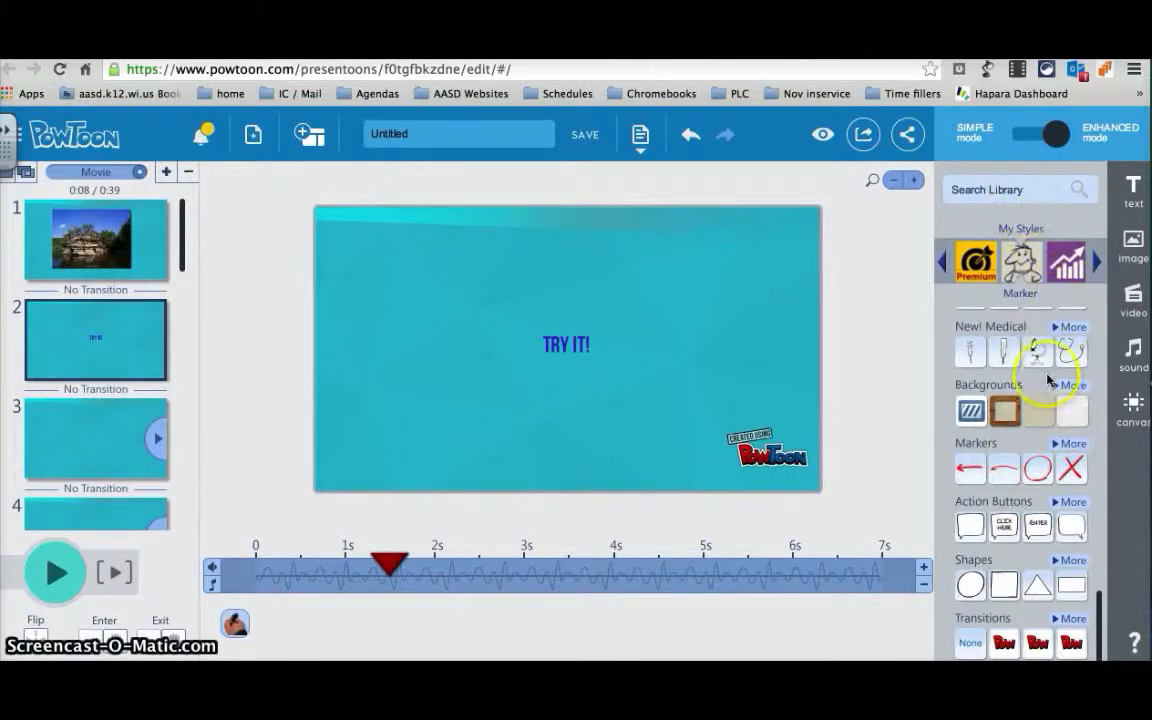
pyautogui.click(1073, 443)
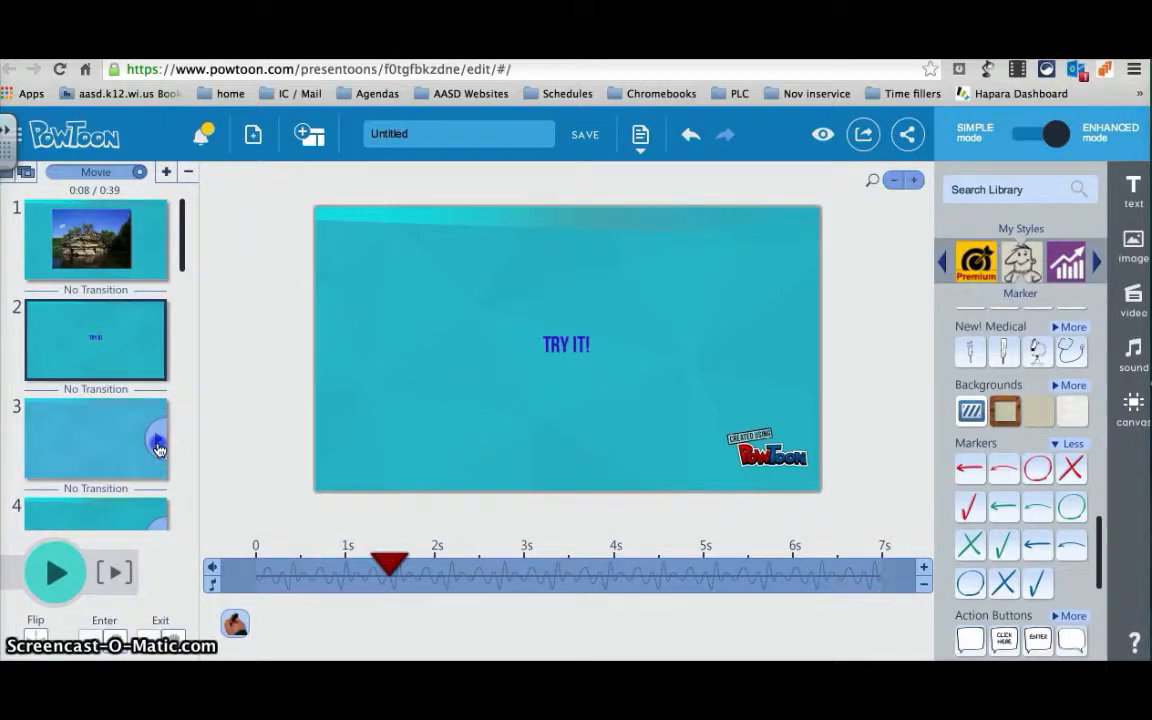
pyautogui.click(157, 448)
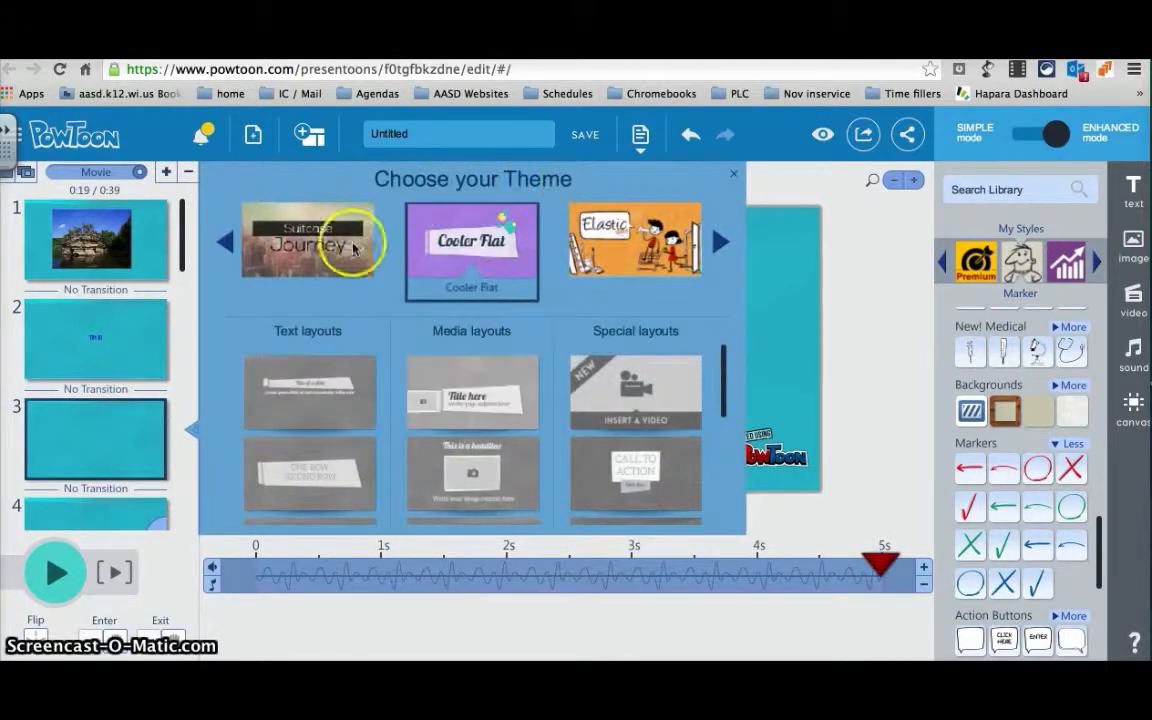